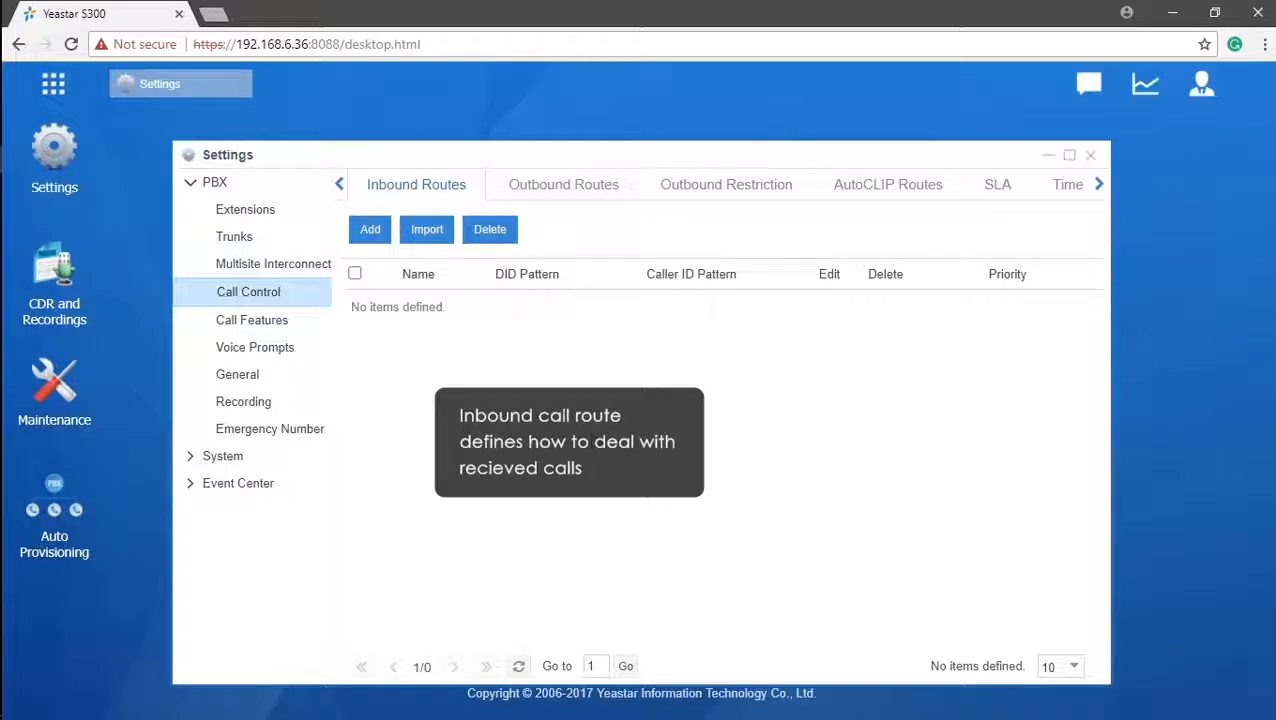
- Add an inbound route named IN with DIGIT2 (E1) as its member trunk
click(368, 229)
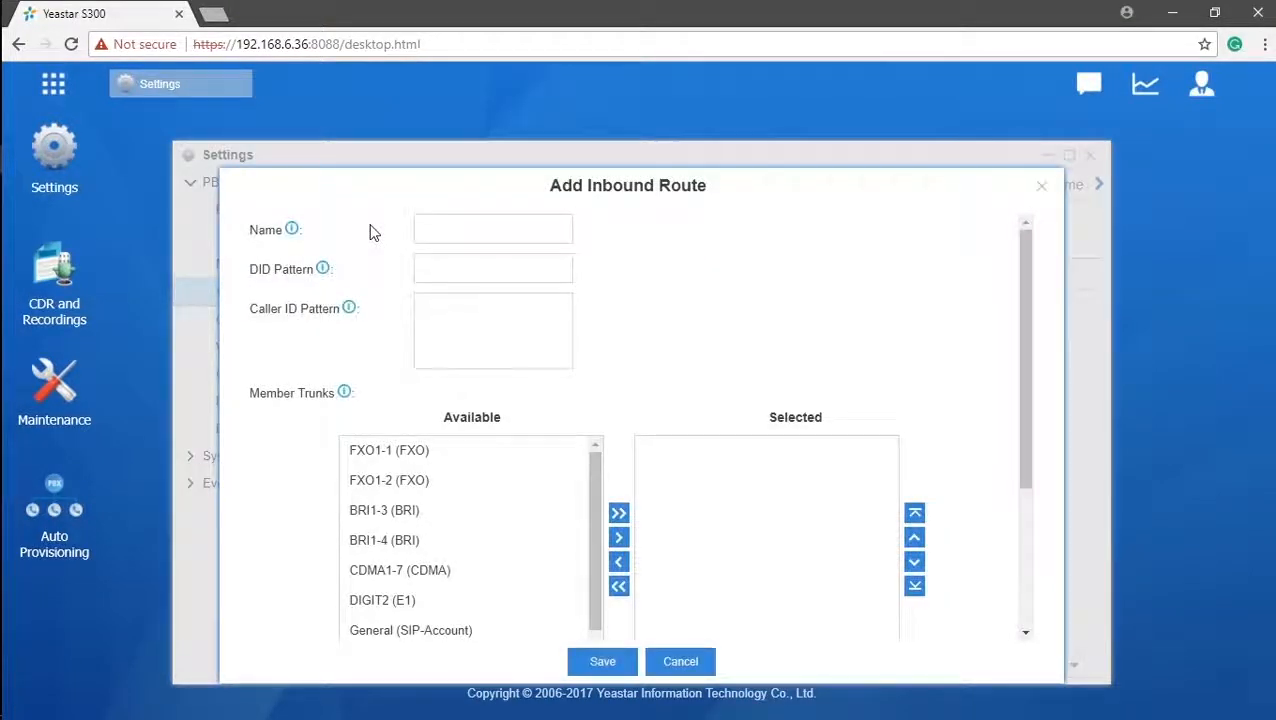
click(445, 229)
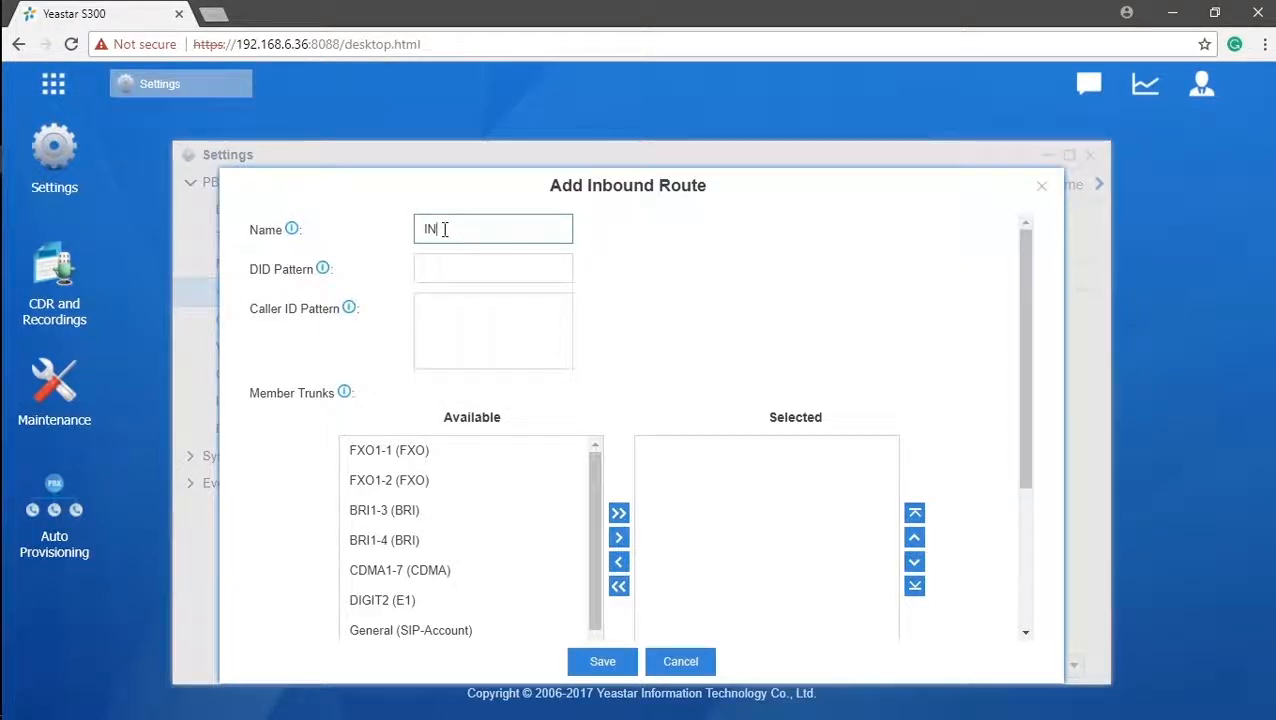
drag(589, 477, 592, 505)
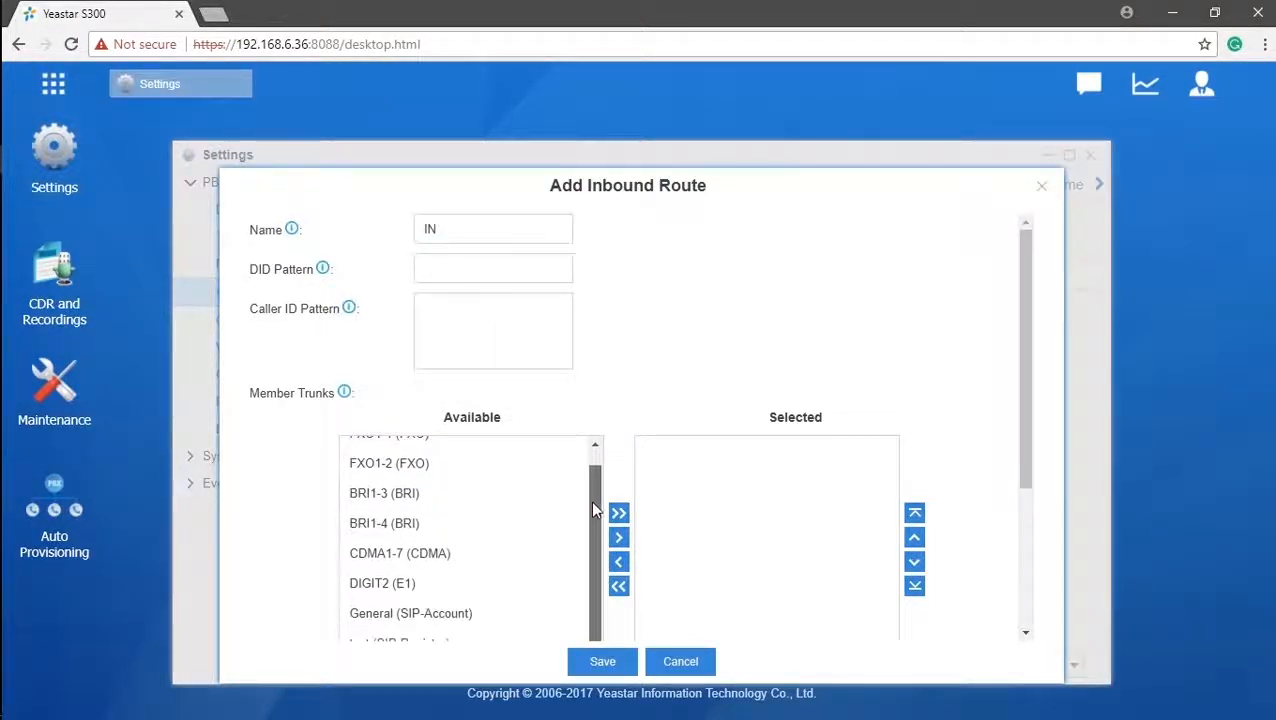
click(459, 588)
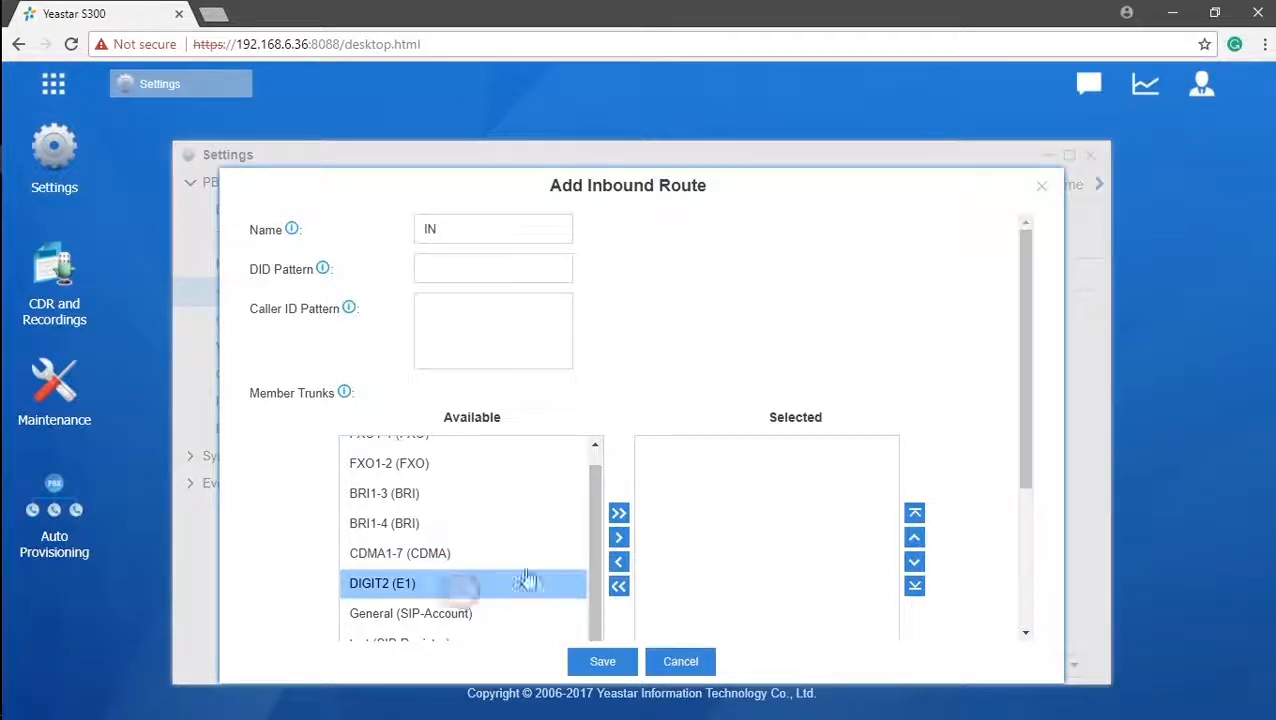
click(619, 538)
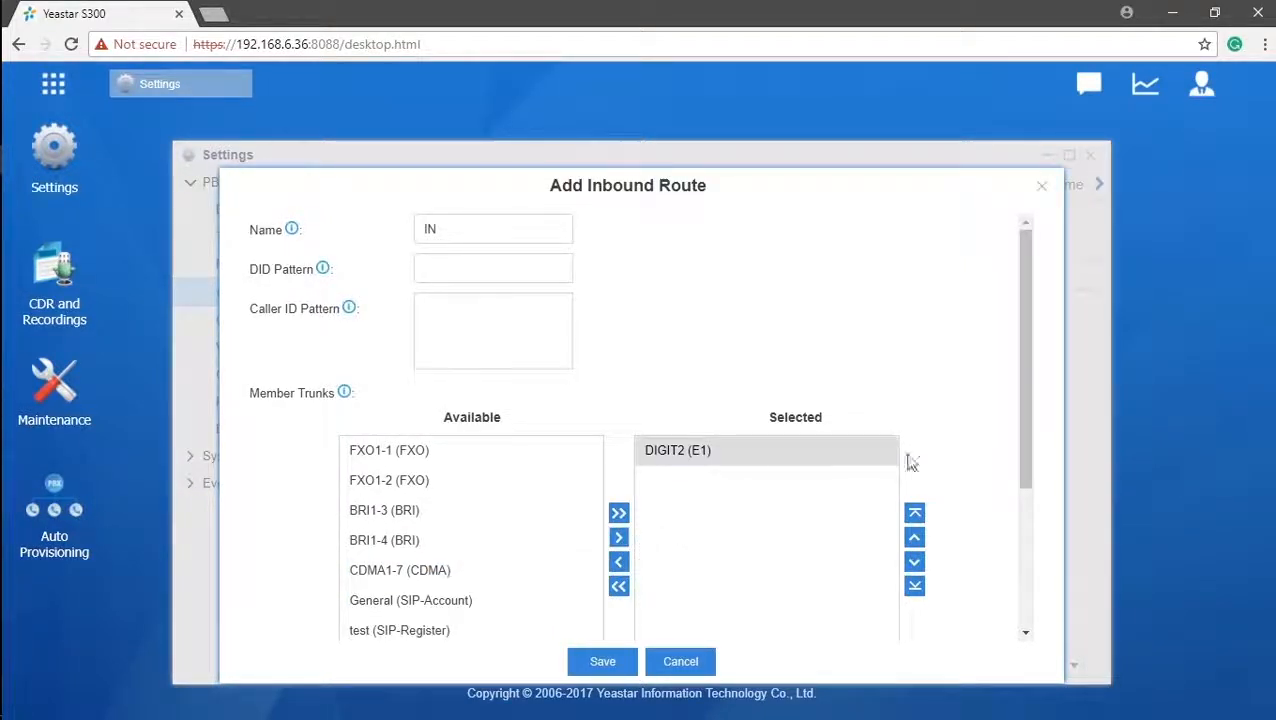
- Set the inbound route's destination to IVR 6500 and save the route
drag(1028, 372, 1023, 490)
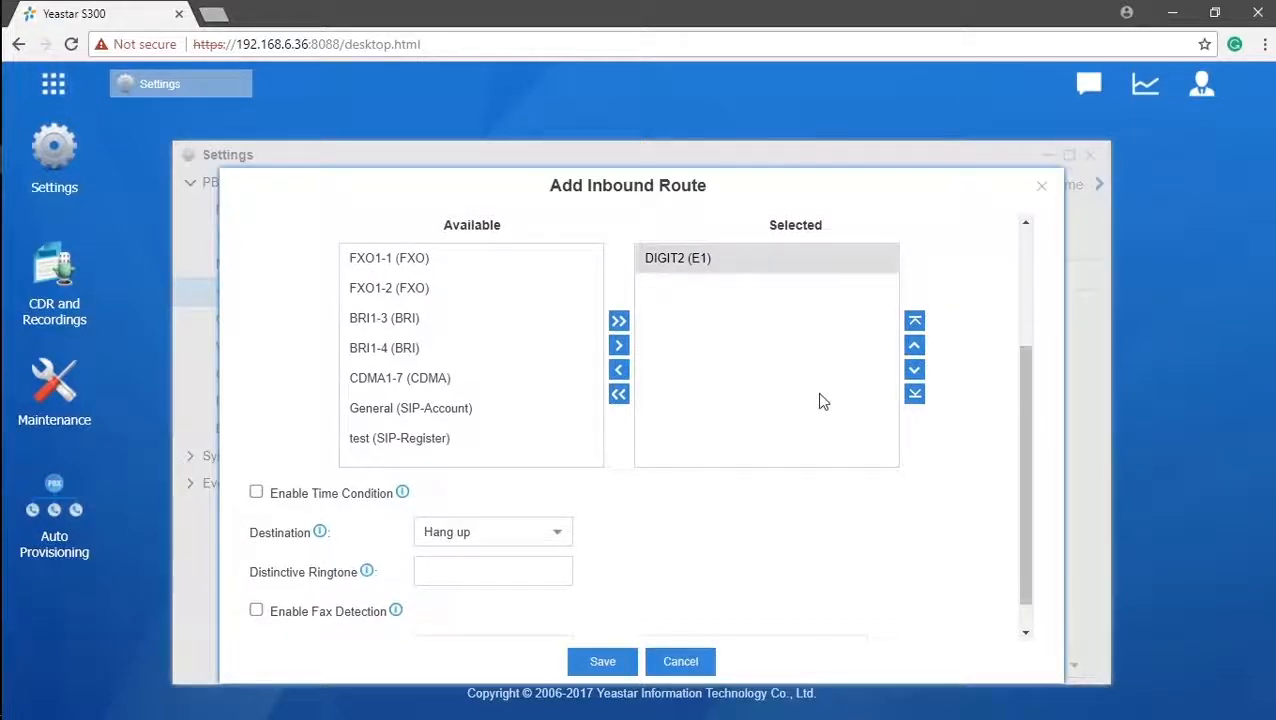
click(566, 533)
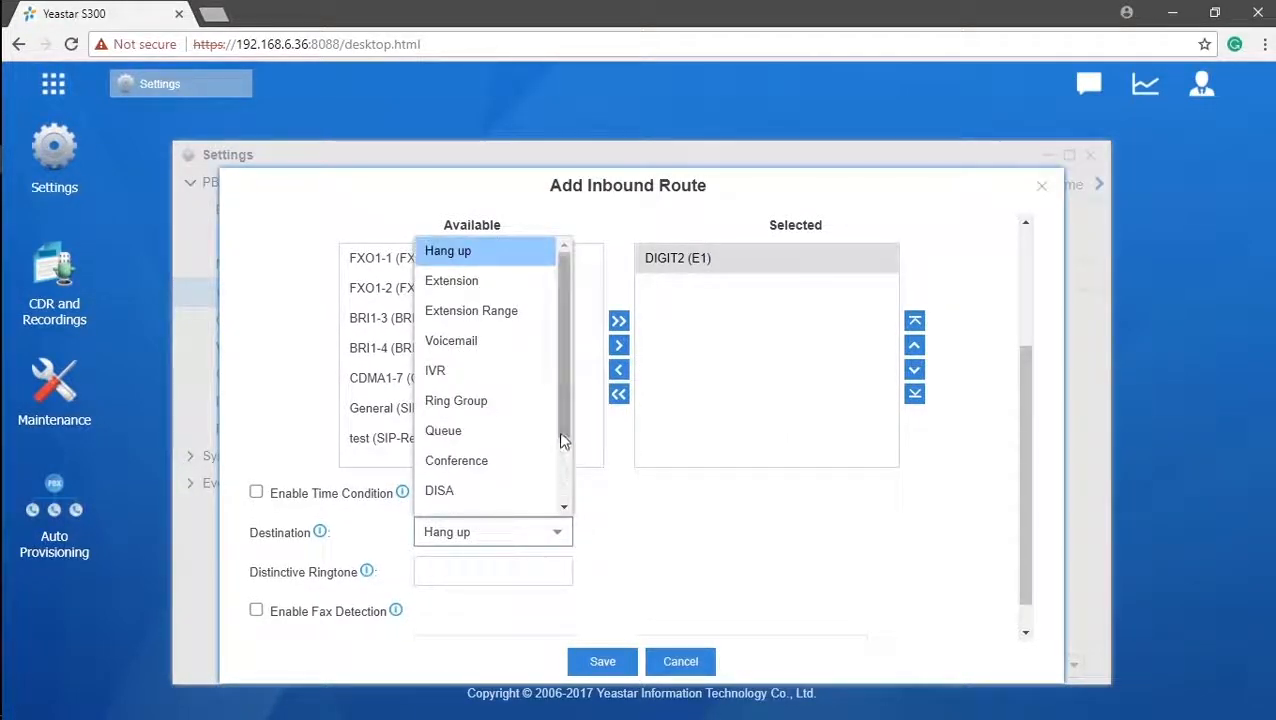
drag(561, 441, 566, 498)
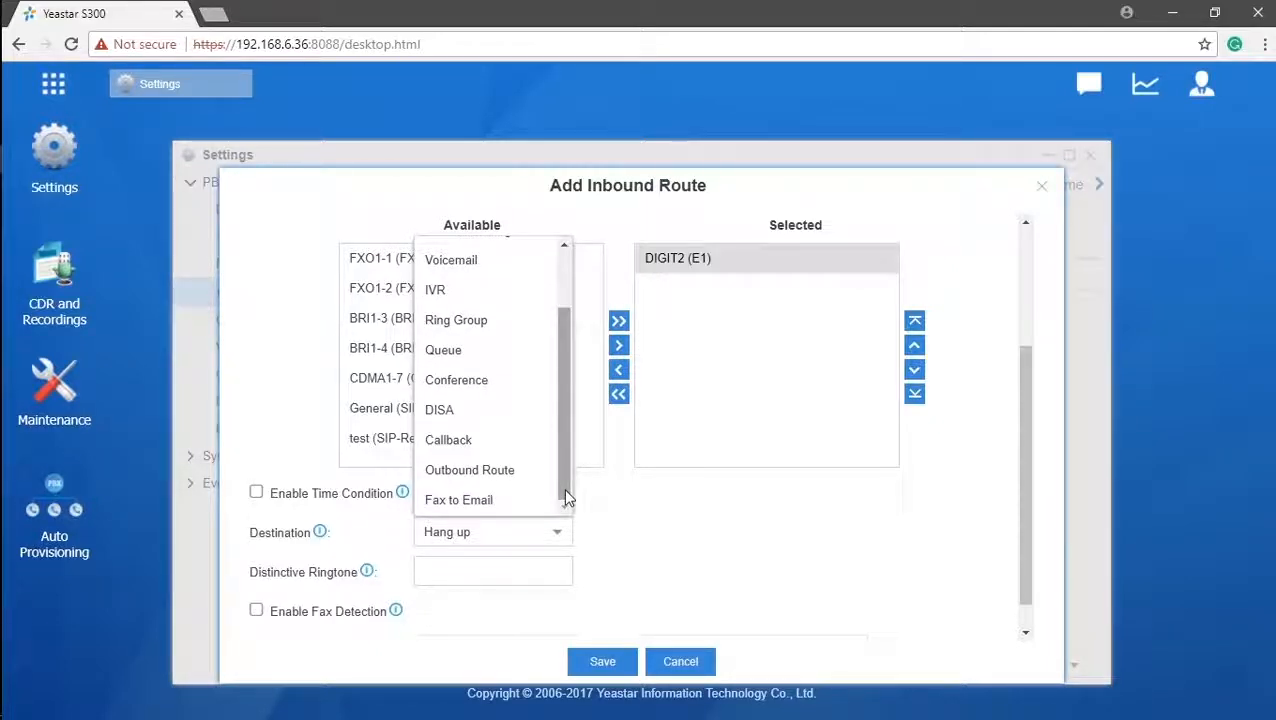
click(518, 293)
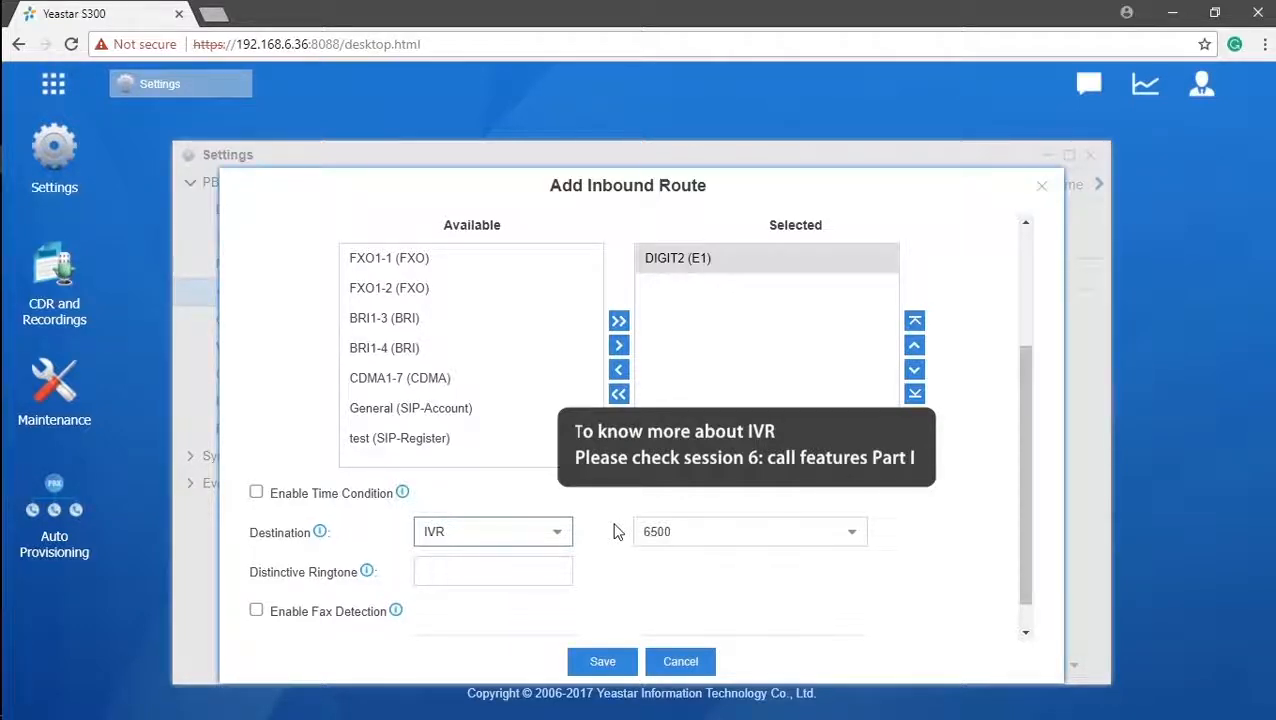
click(1026, 472)
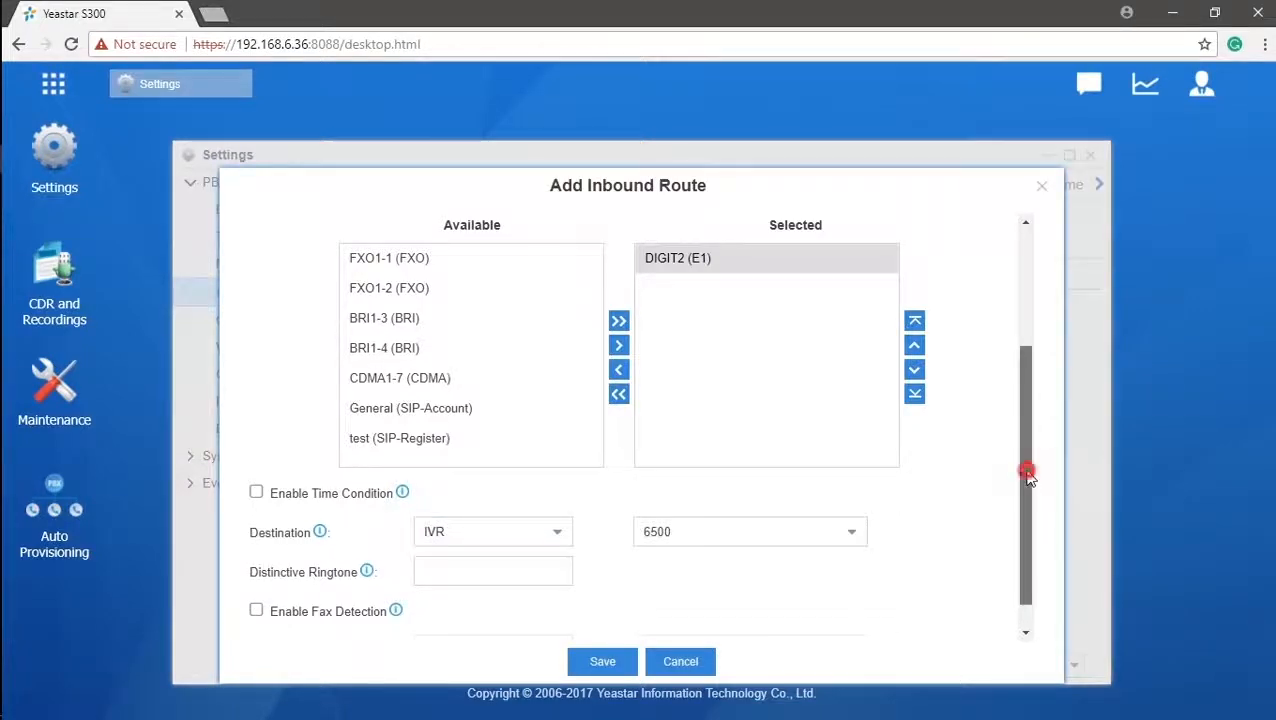
drag(1028, 475, 1031, 353)
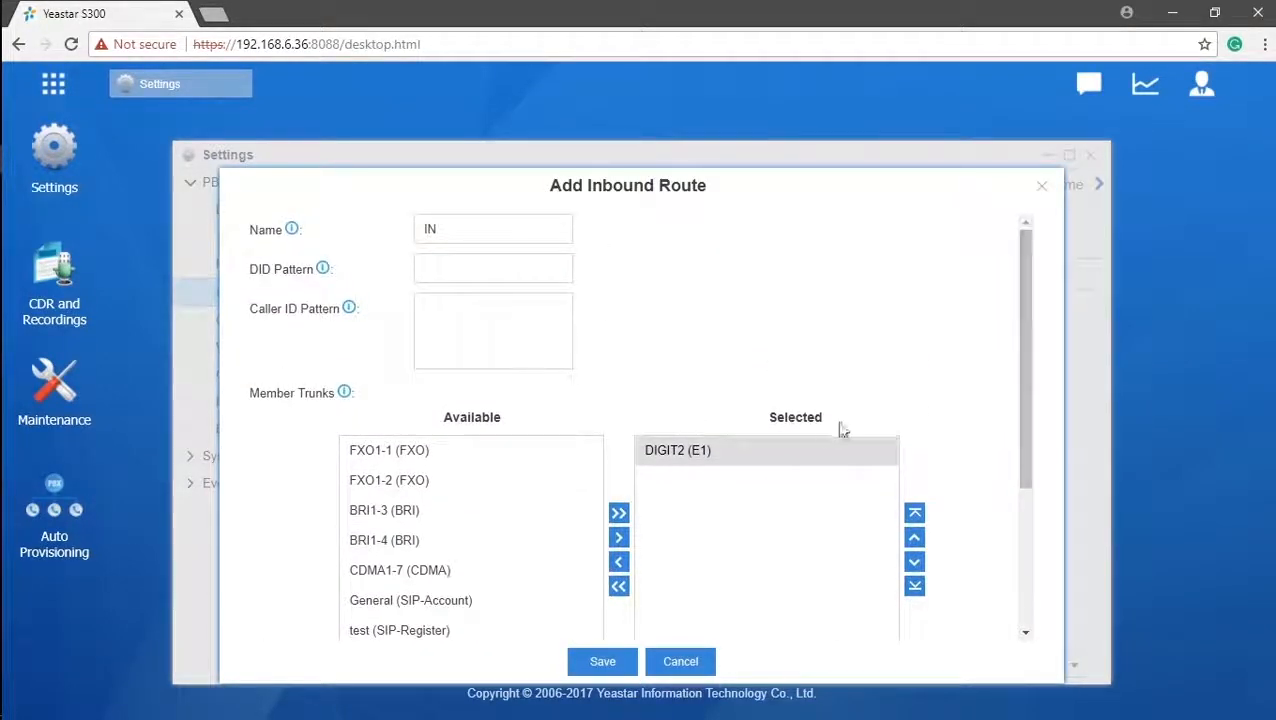
click(769, 458)
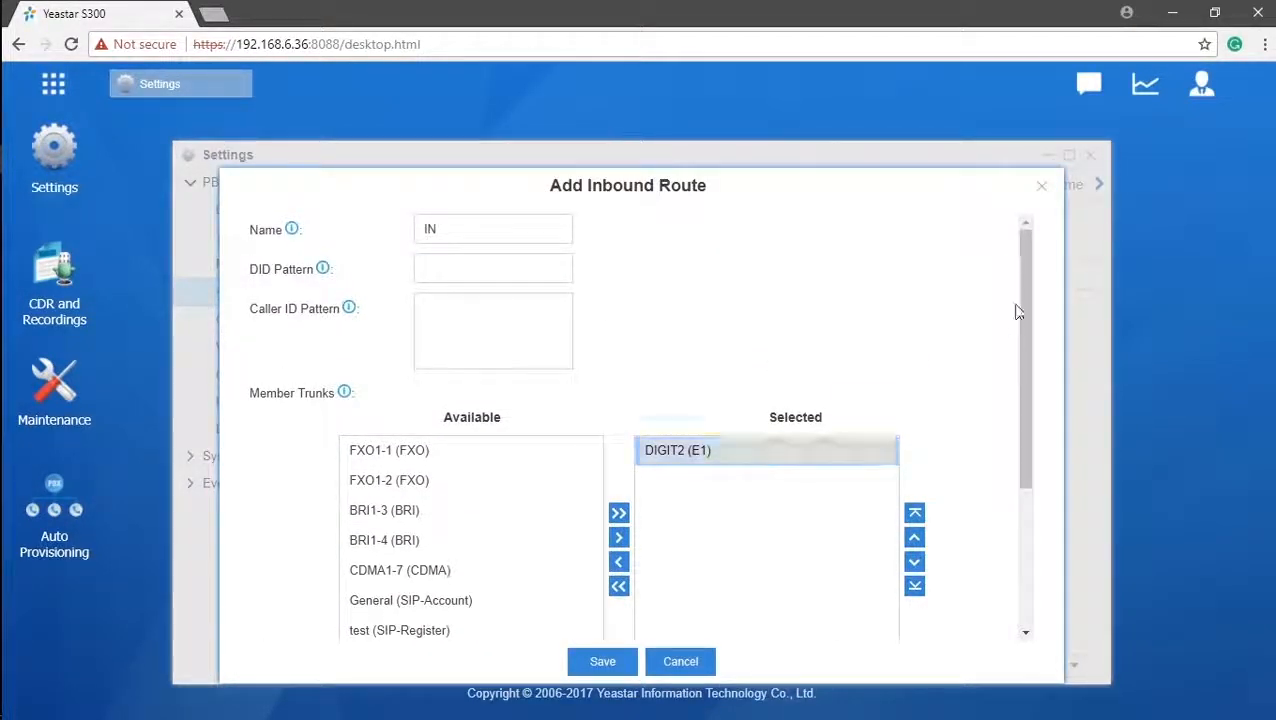
drag(1029, 302, 1018, 456)
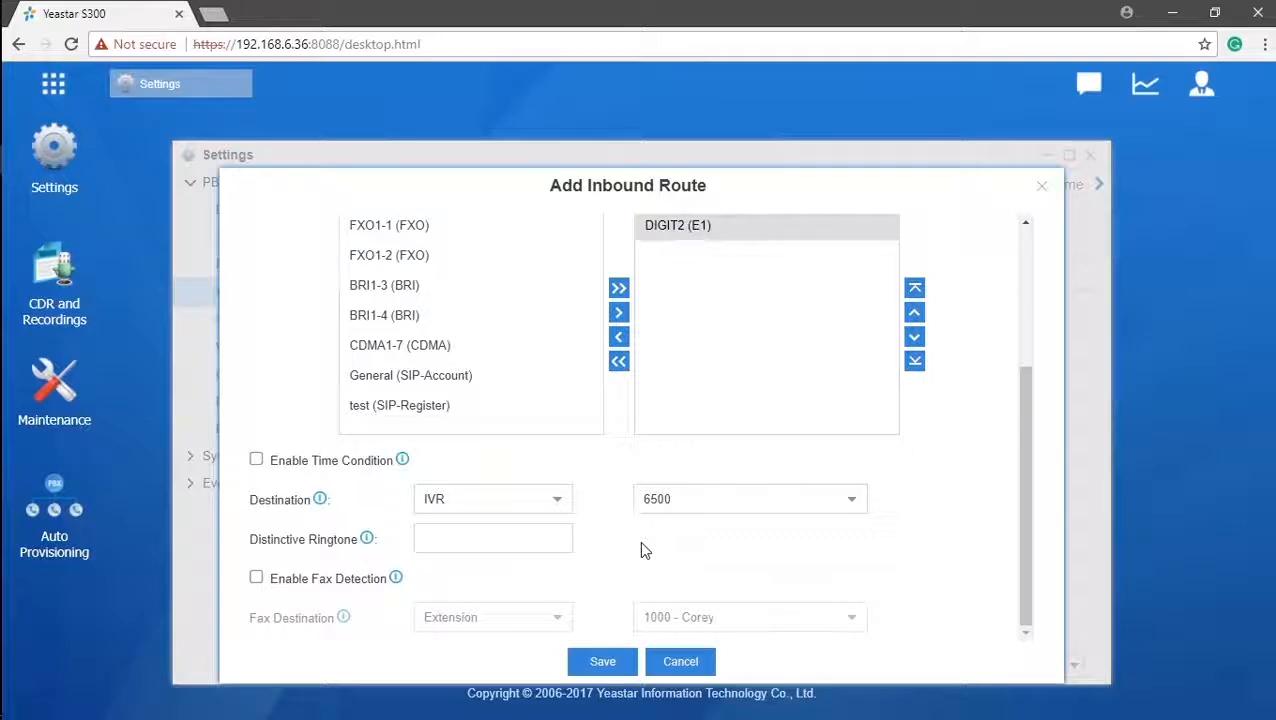
click(634, 663)
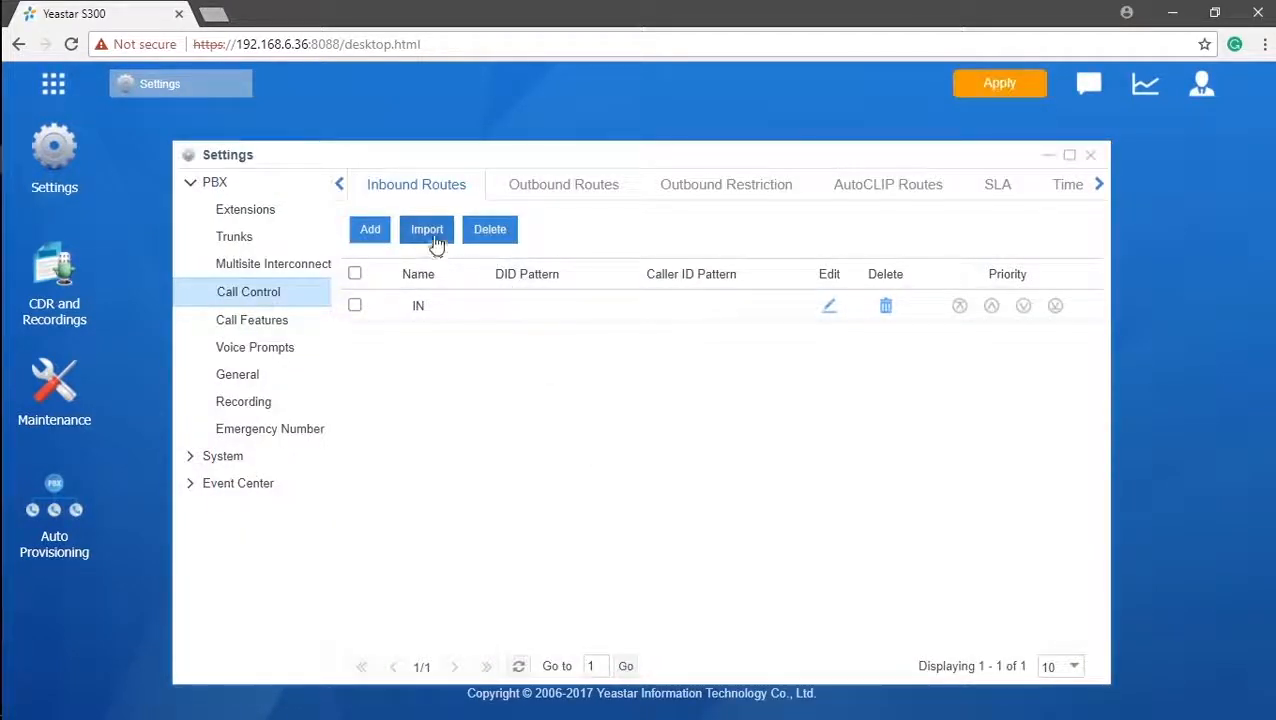
- Download the CSV template for importing inbound routes, examine its columns in Excel, and close it without importing
click(436, 244)
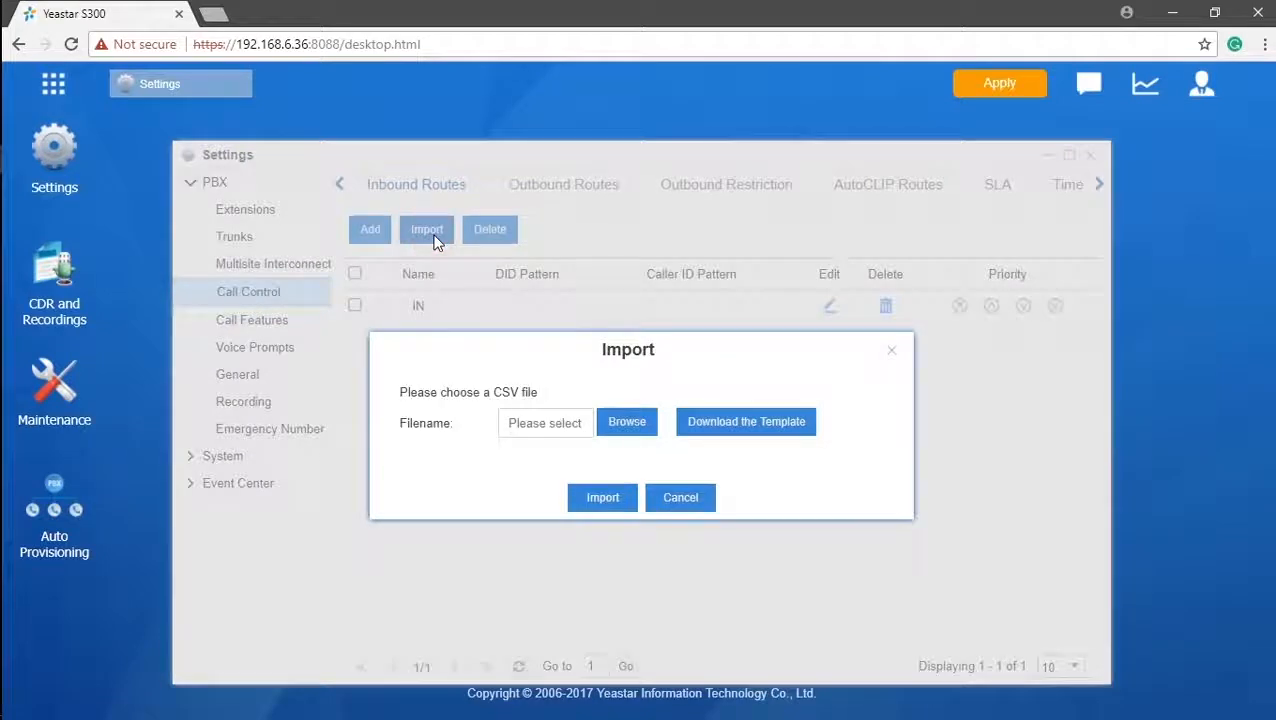
click(747, 430)
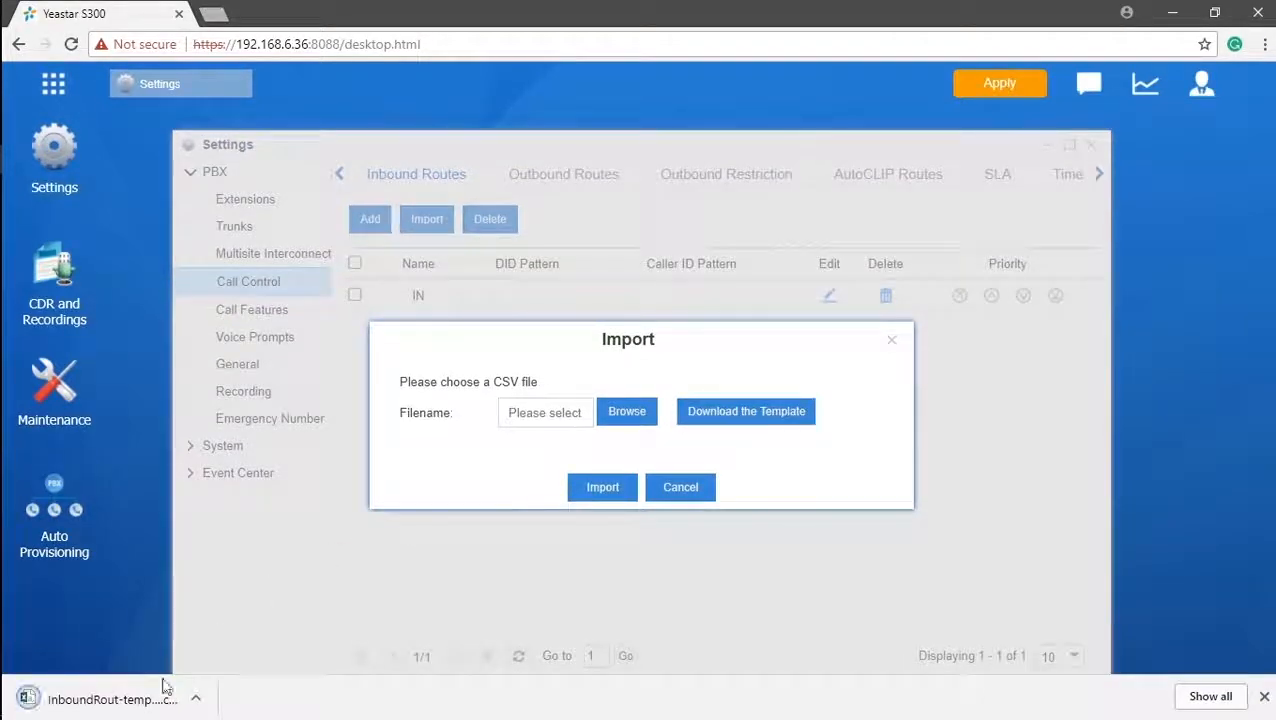
click(110, 698)
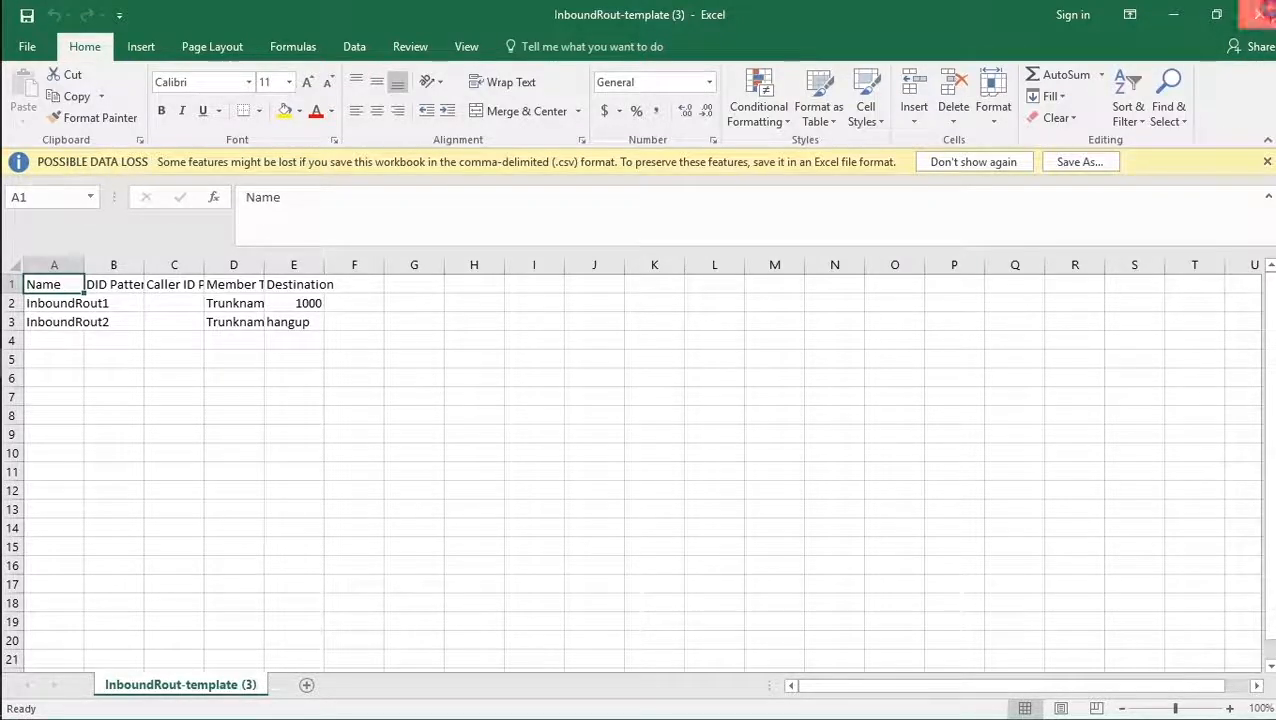
click(1259, 14)
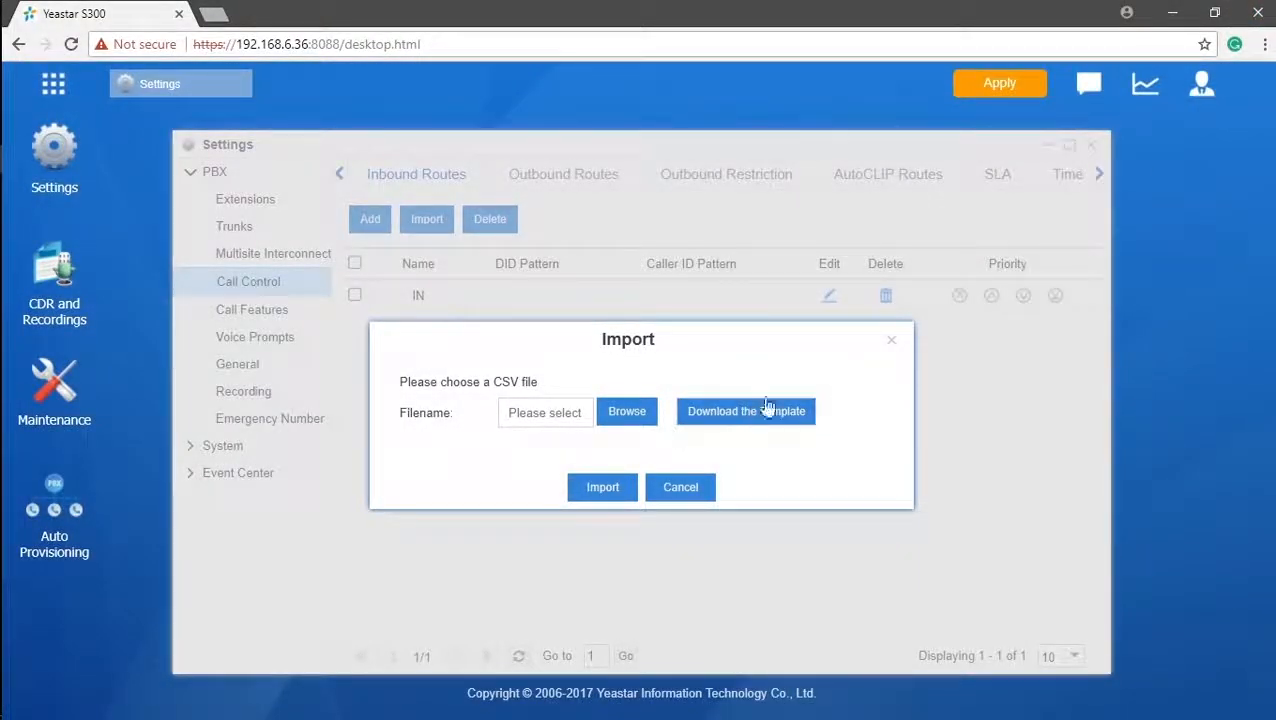
click(895, 341)
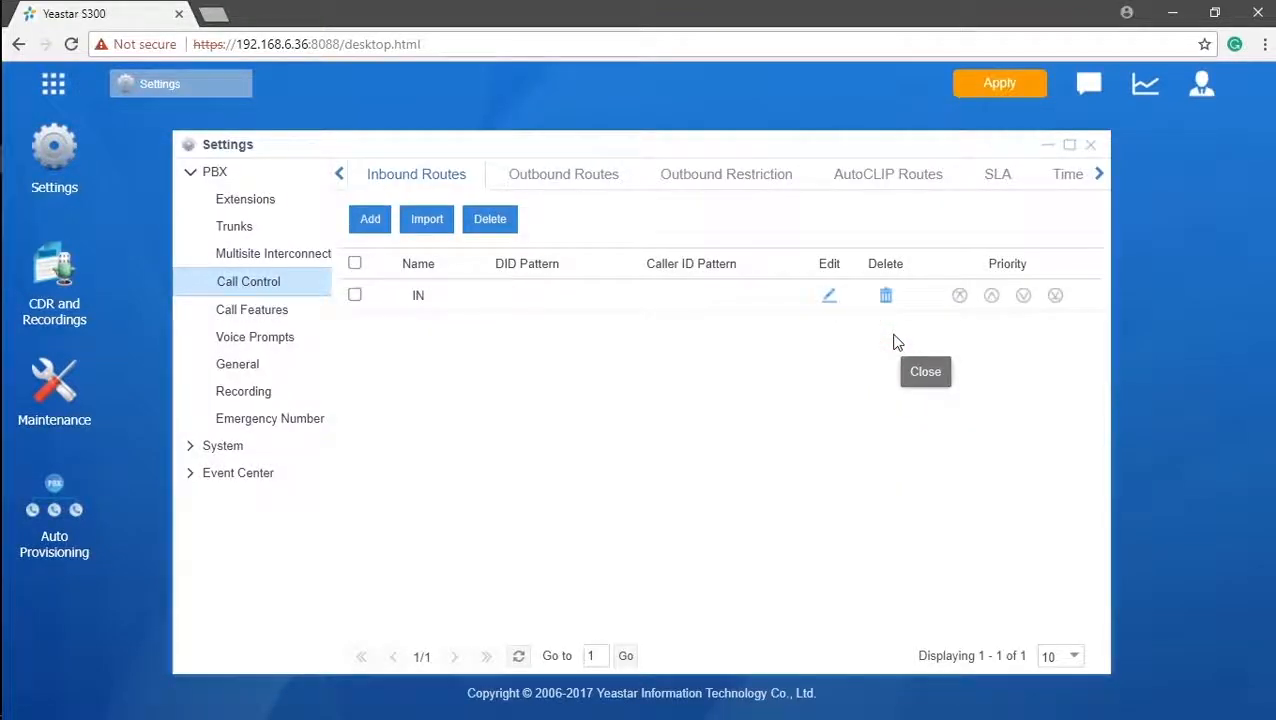
- Apply the pending inbound route configuration to the PBX
click(1025, 84)
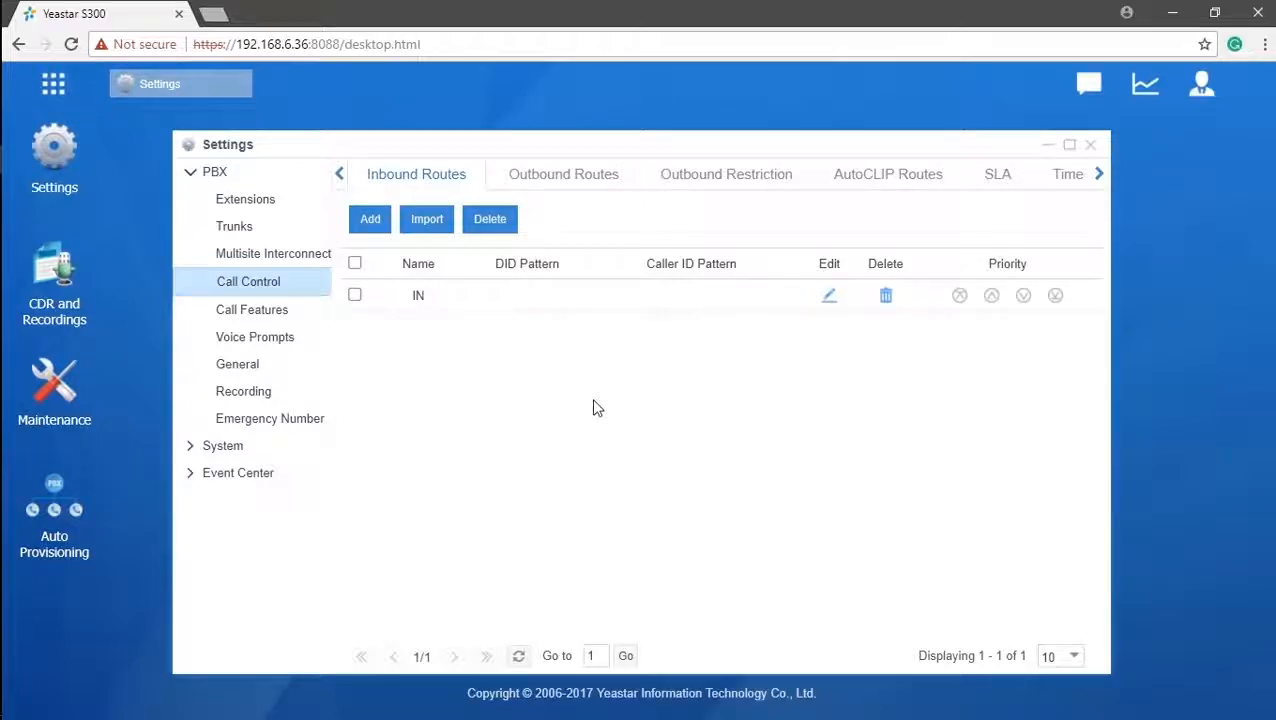
- Edit the IN route and add FXO1-1, FXO1-2, BRI1-4 and CDMA1-7 to its member trunks
click(828, 294)
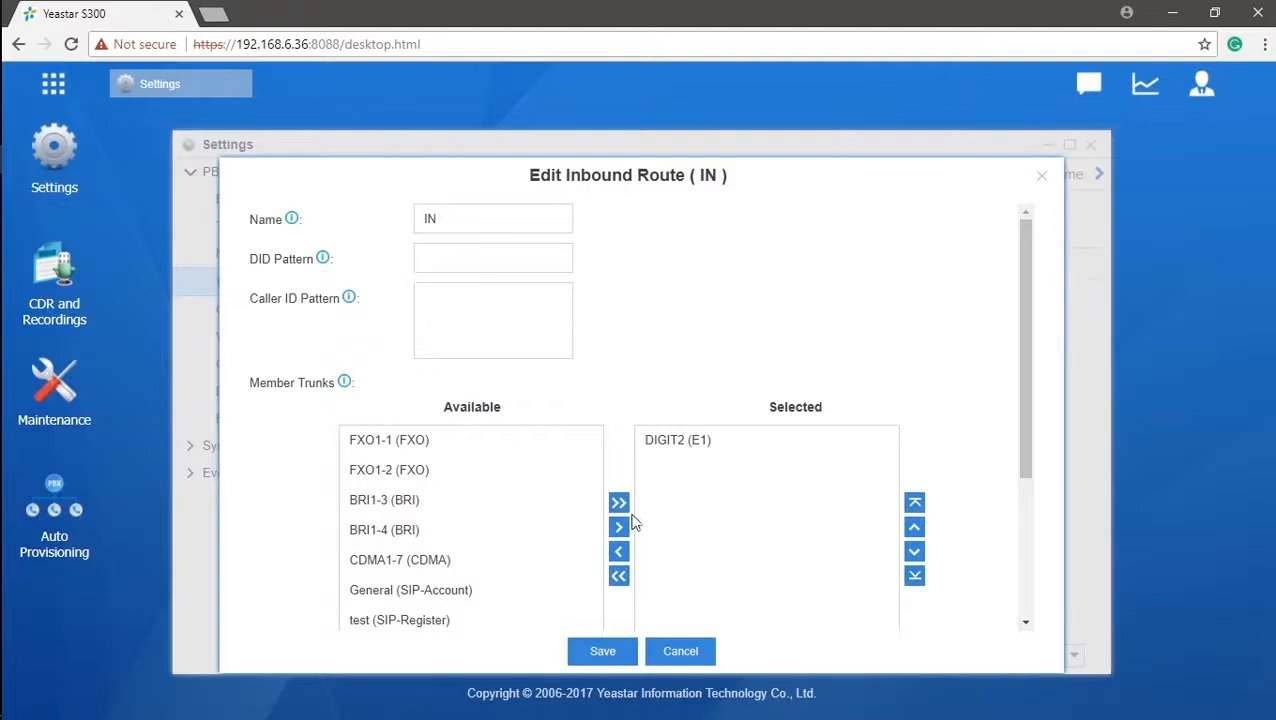
click(541, 497)
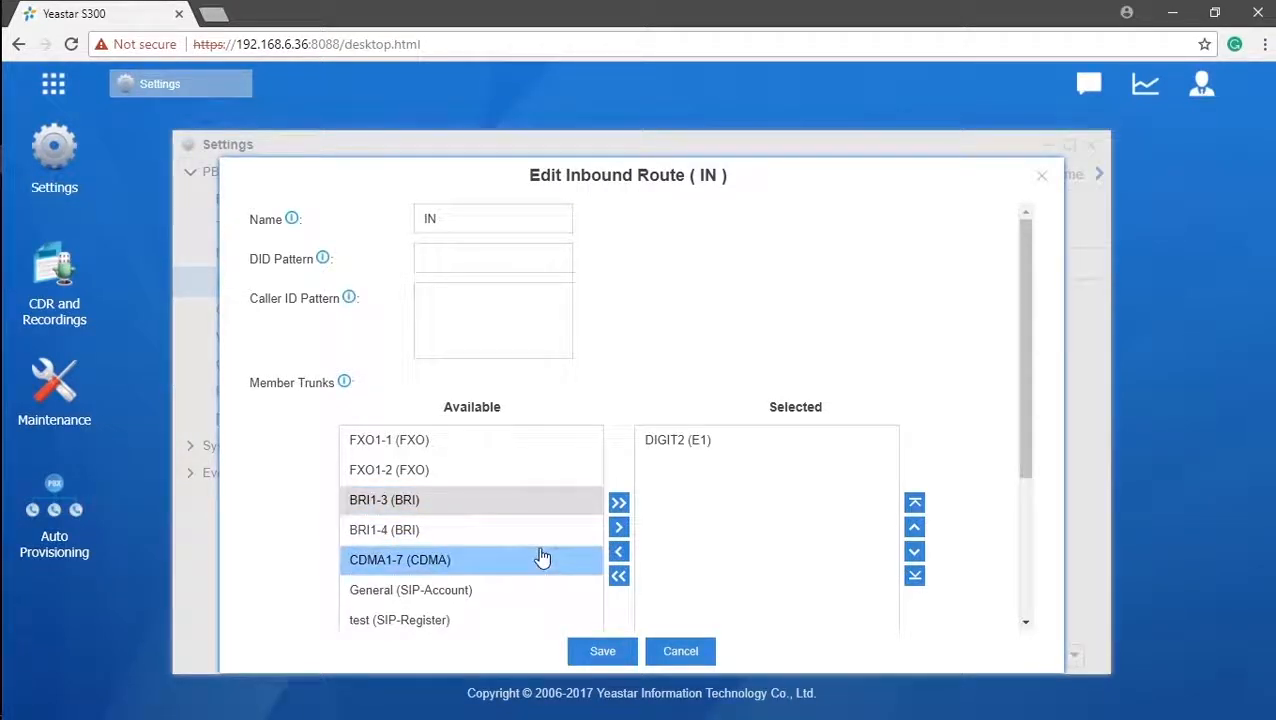
click(541, 557)
click(501, 468)
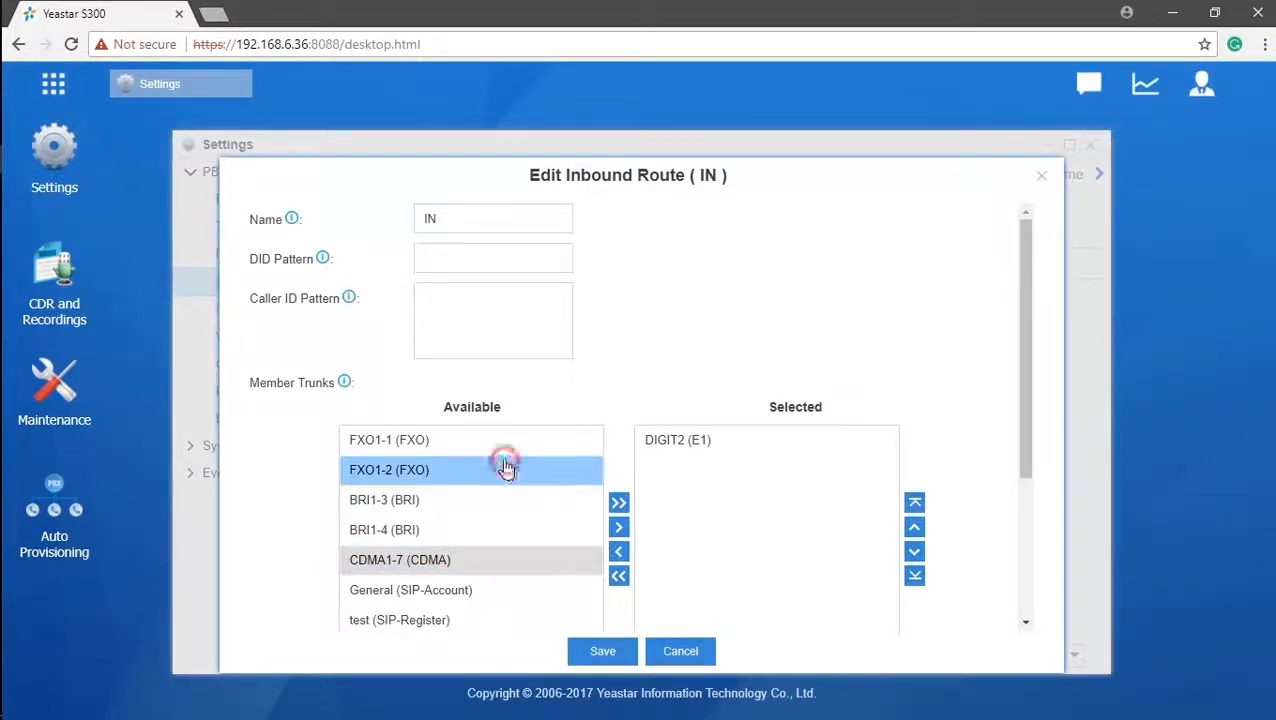
click(505, 443)
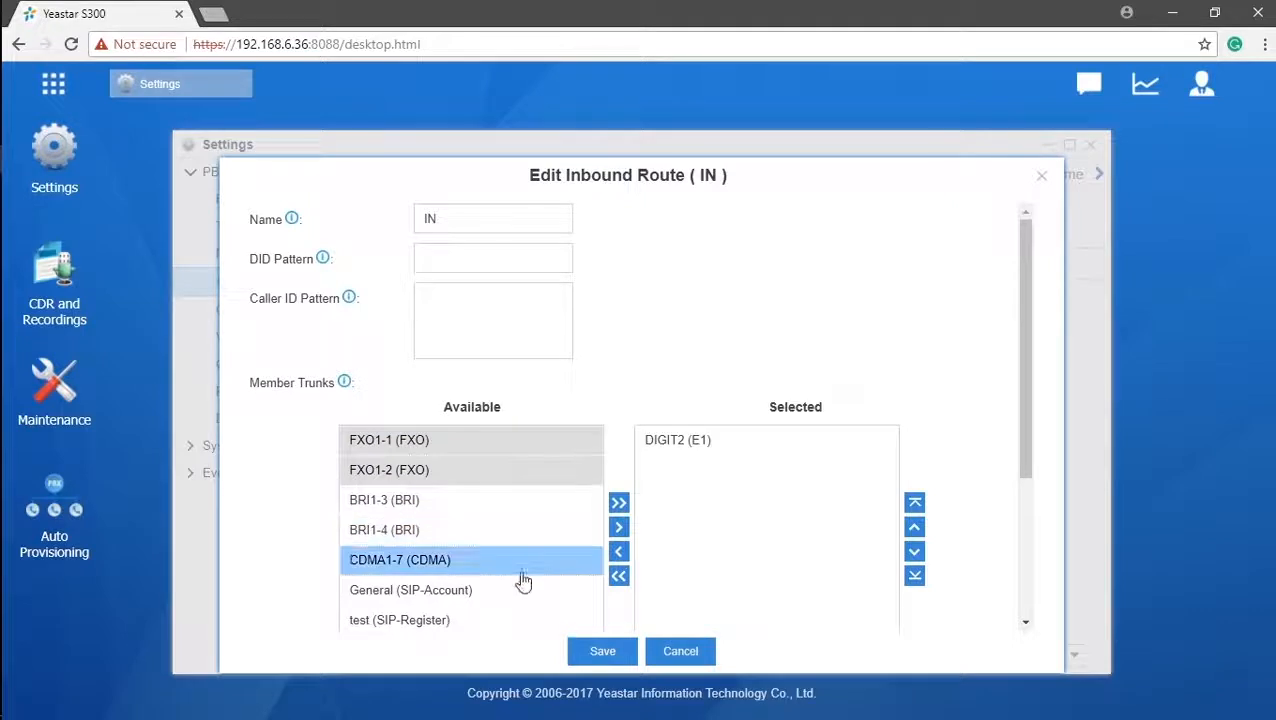
click(521, 532)
click(618, 526)
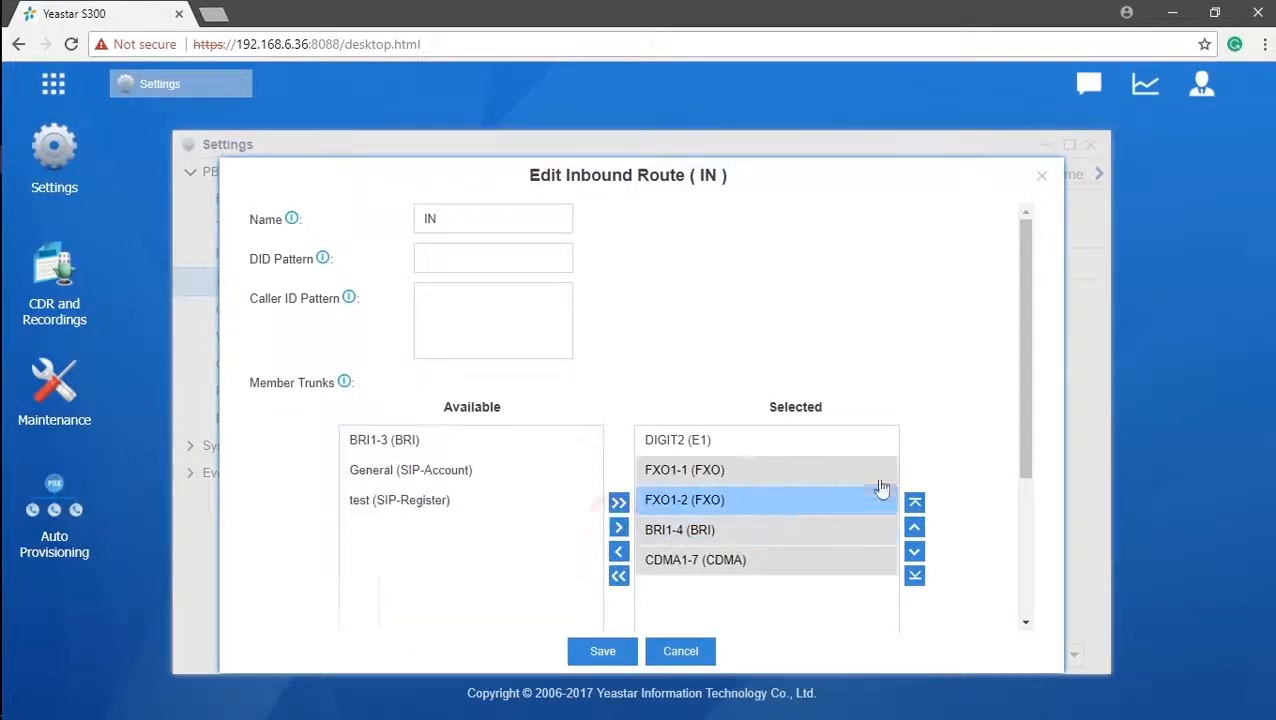
- Review the selected member trunks and the available destination types for the IN route
scroll(957, 469, down, 3)
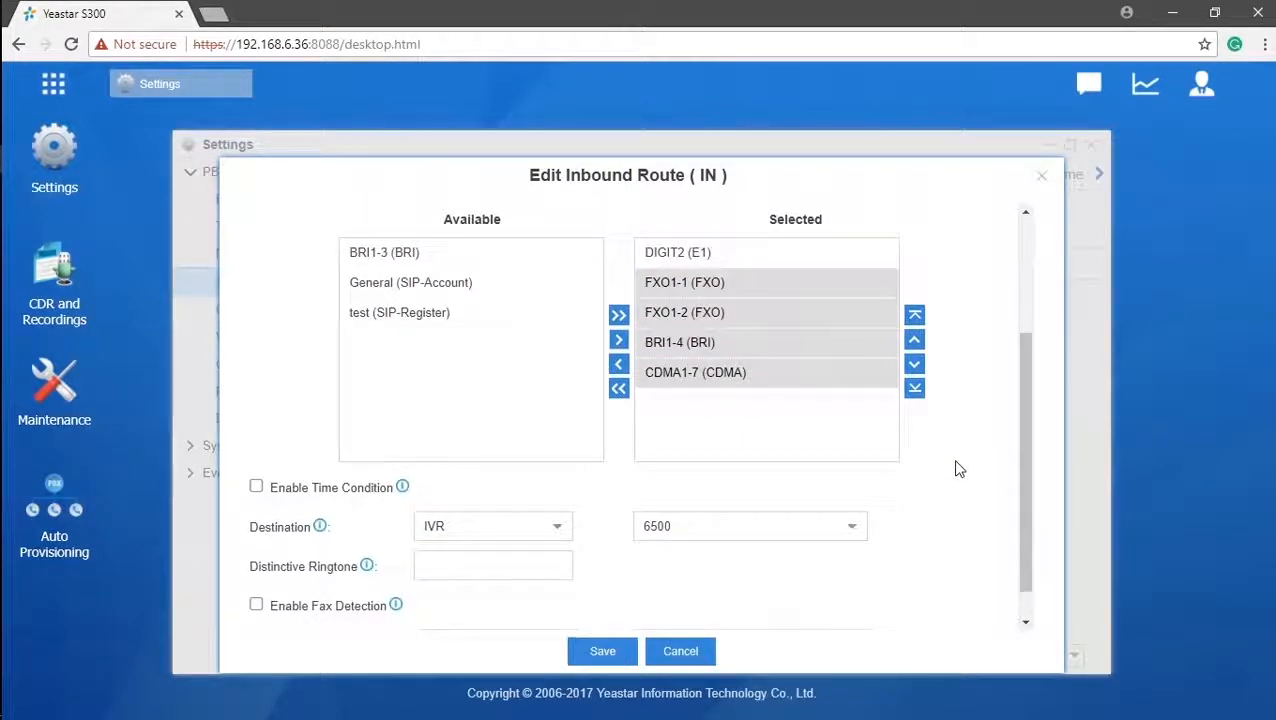
click(605, 651)
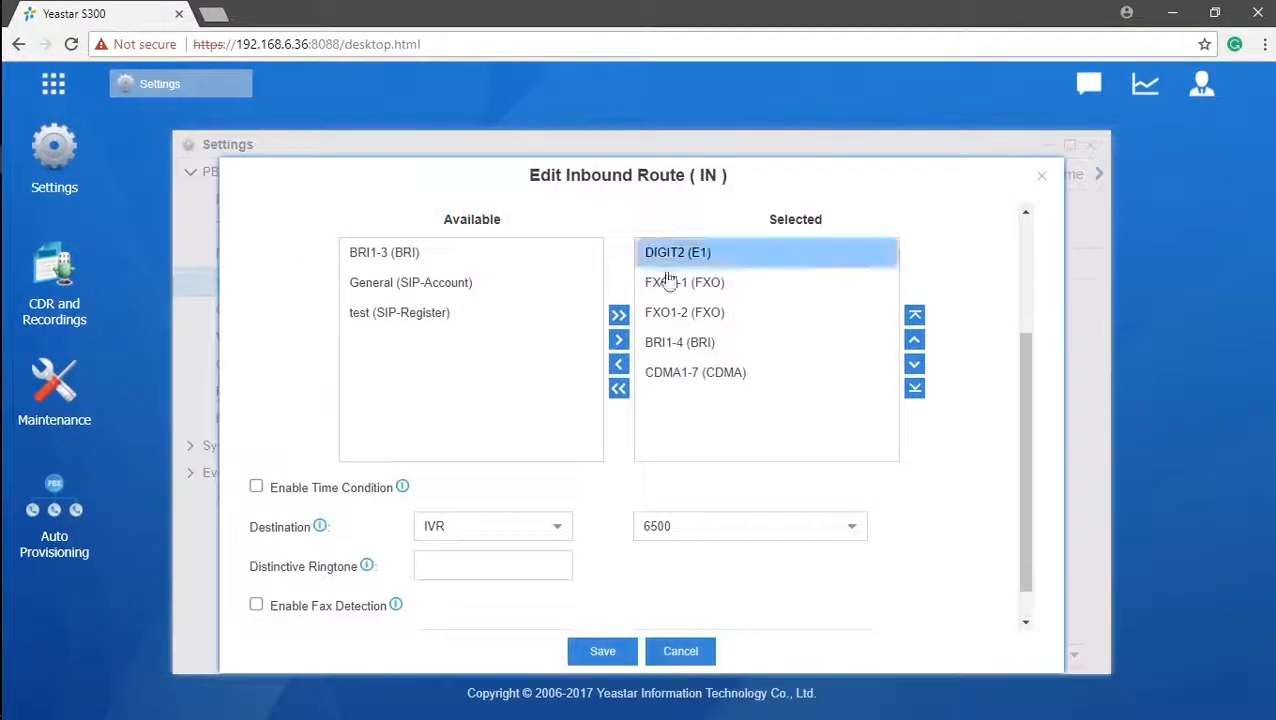
click(670, 312)
click(692, 345)
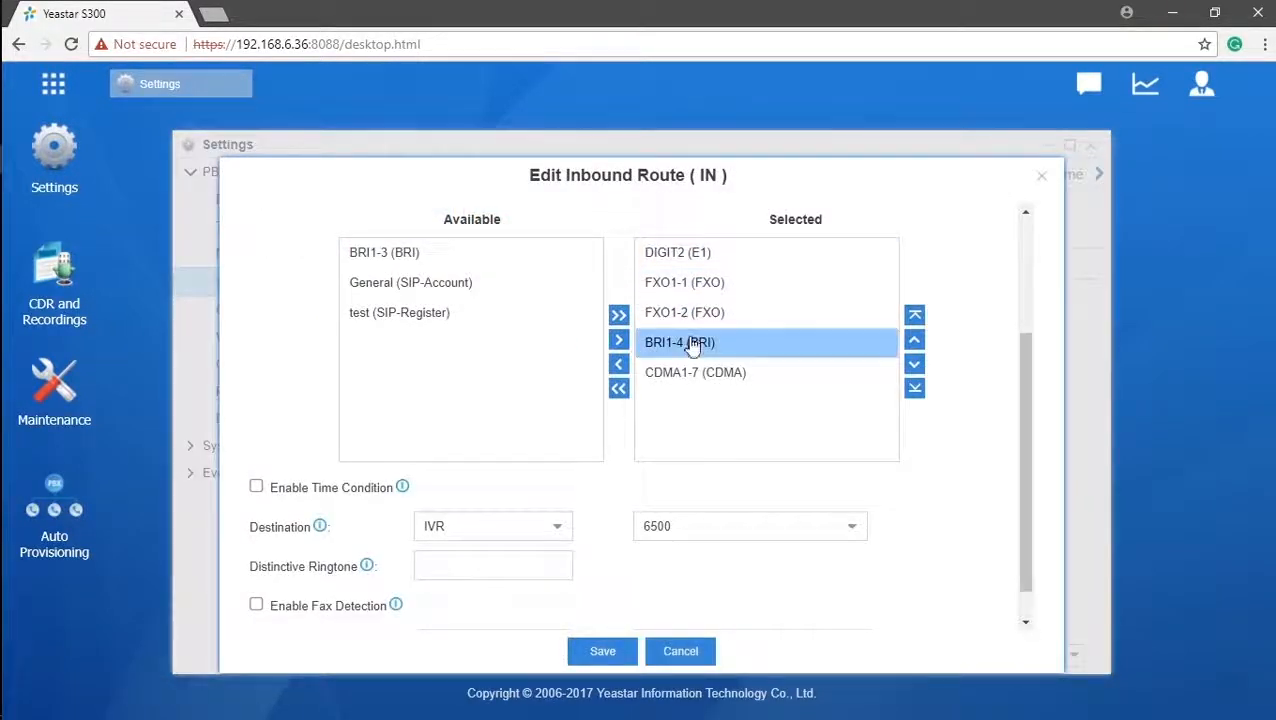
click(695, 380)
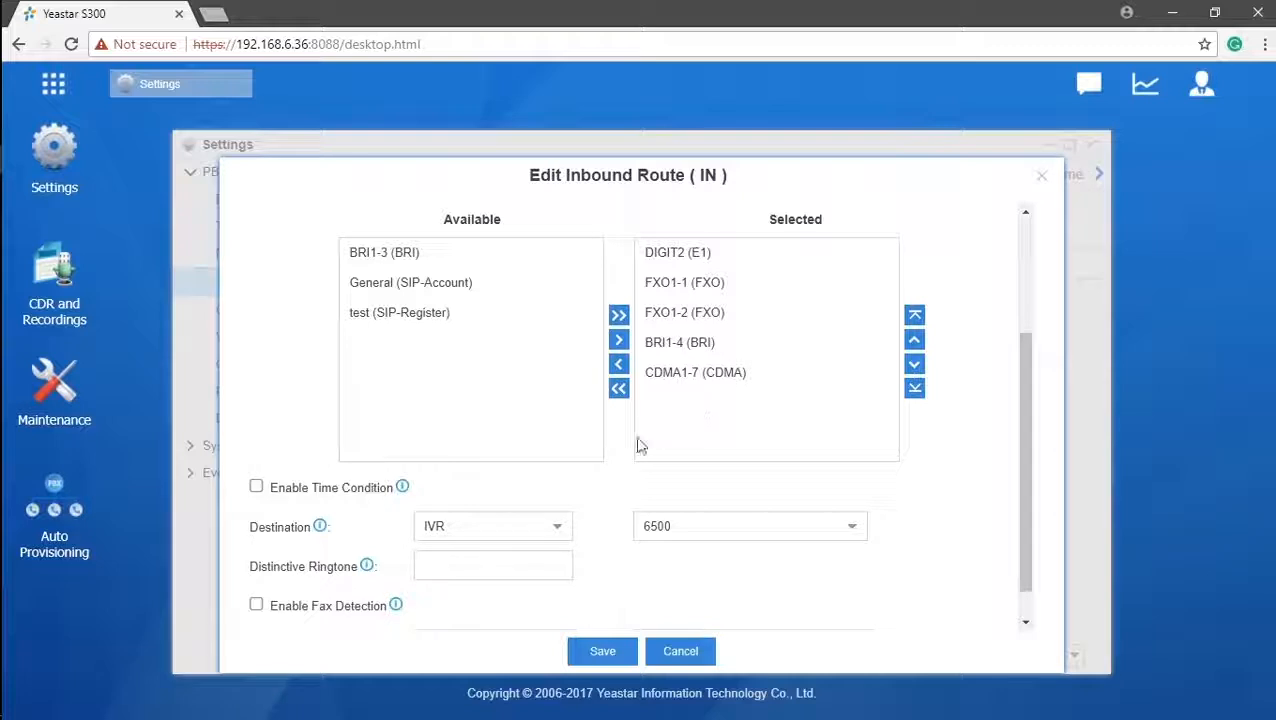
click(557, 533)
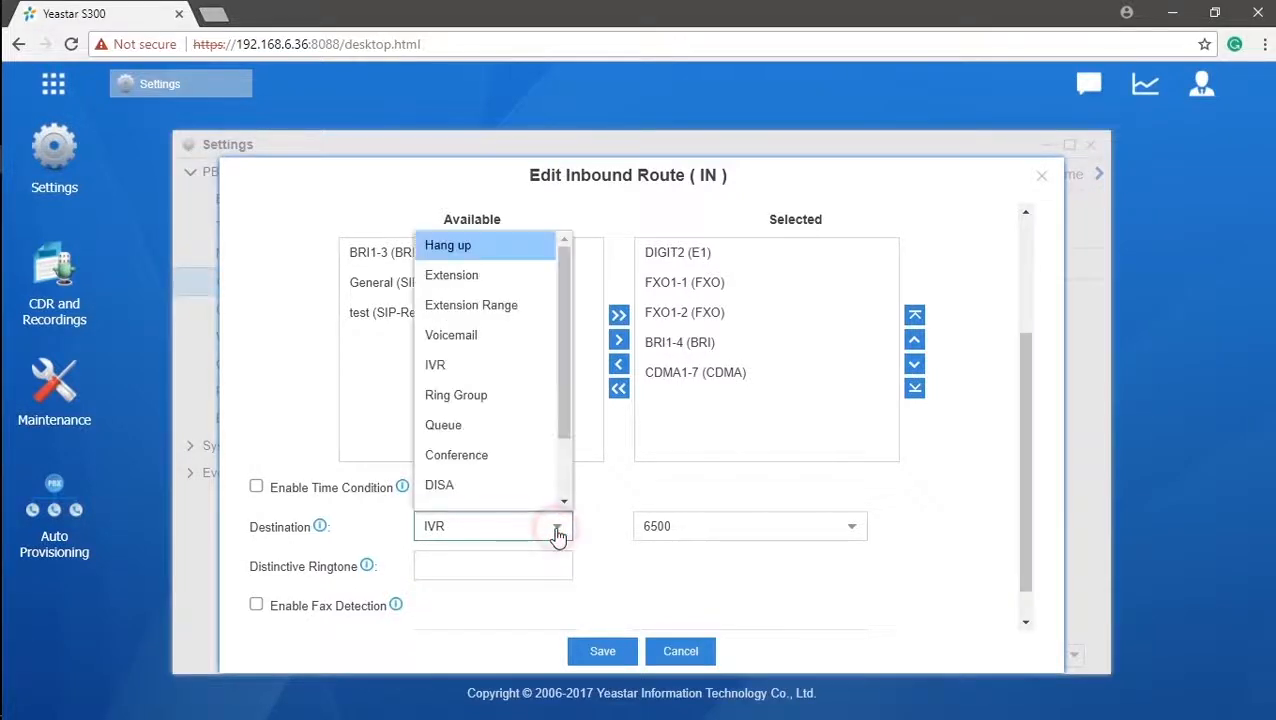
click(556, 533)
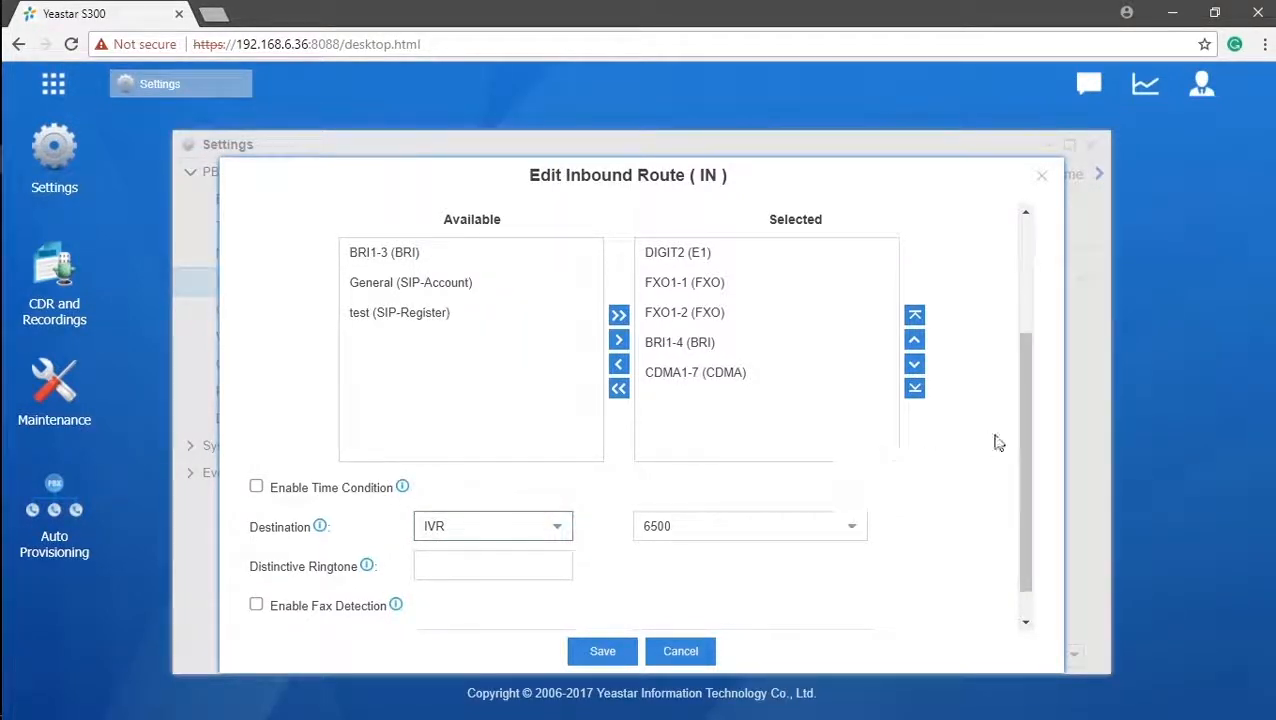
- Enable the time condition on the IN route and add two Workday time condition entries
drag(1022, 423, 1025, 461)
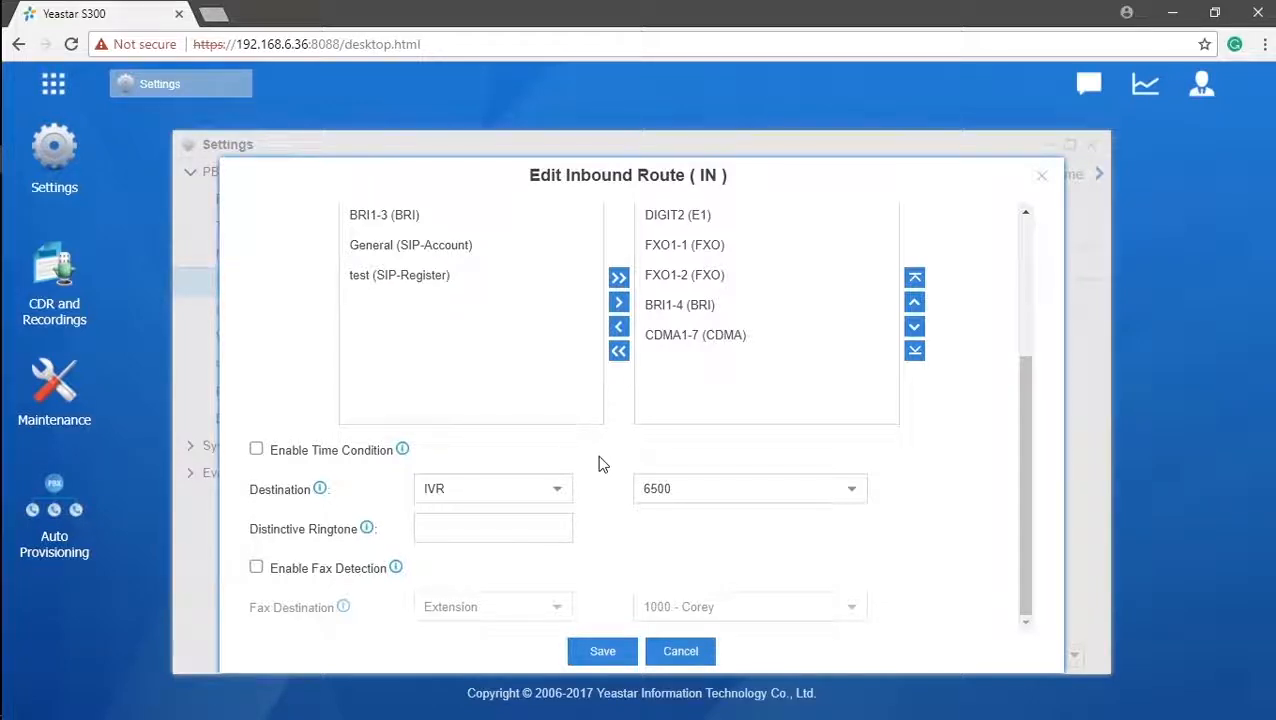
click(257, 451)
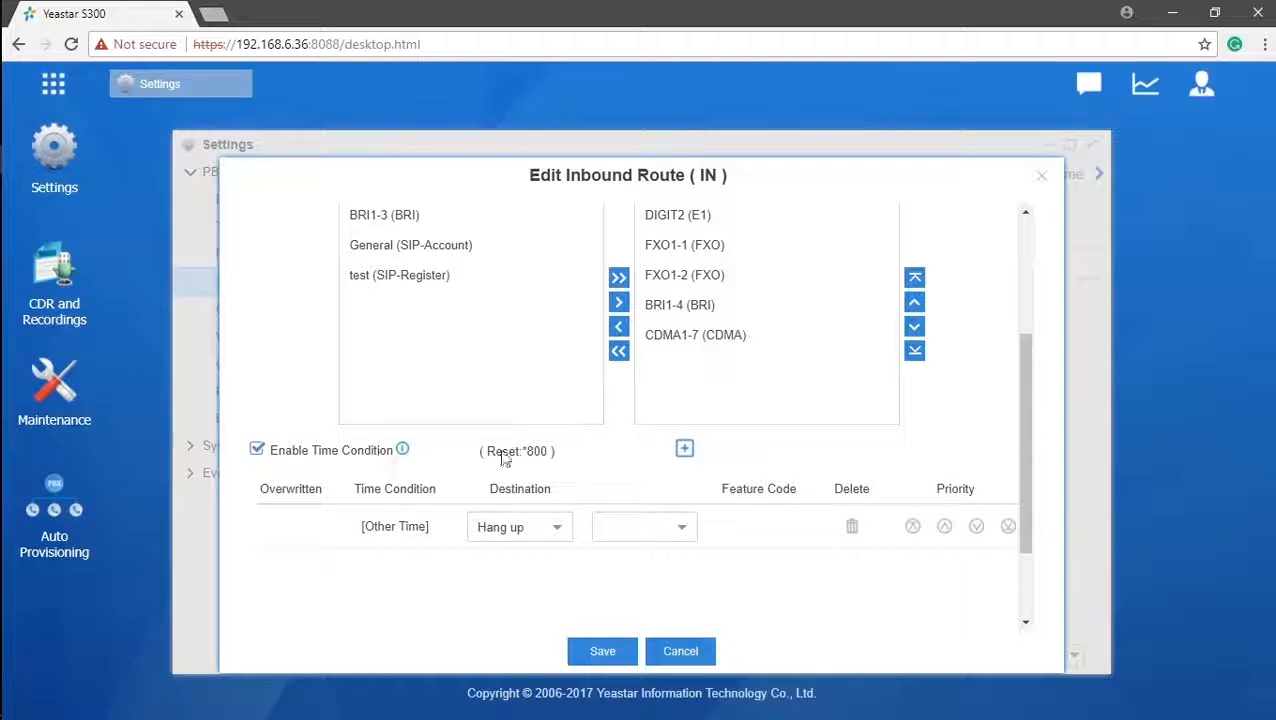
click(684, 450)
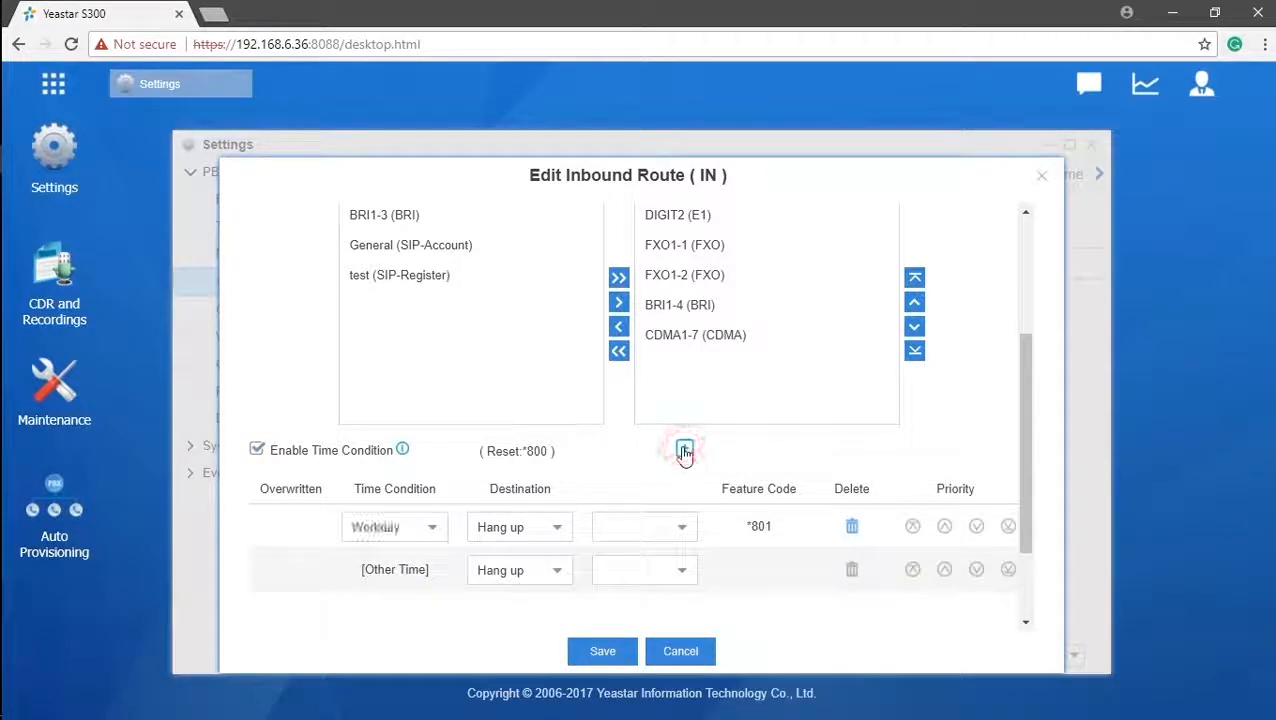
click(684, 450)
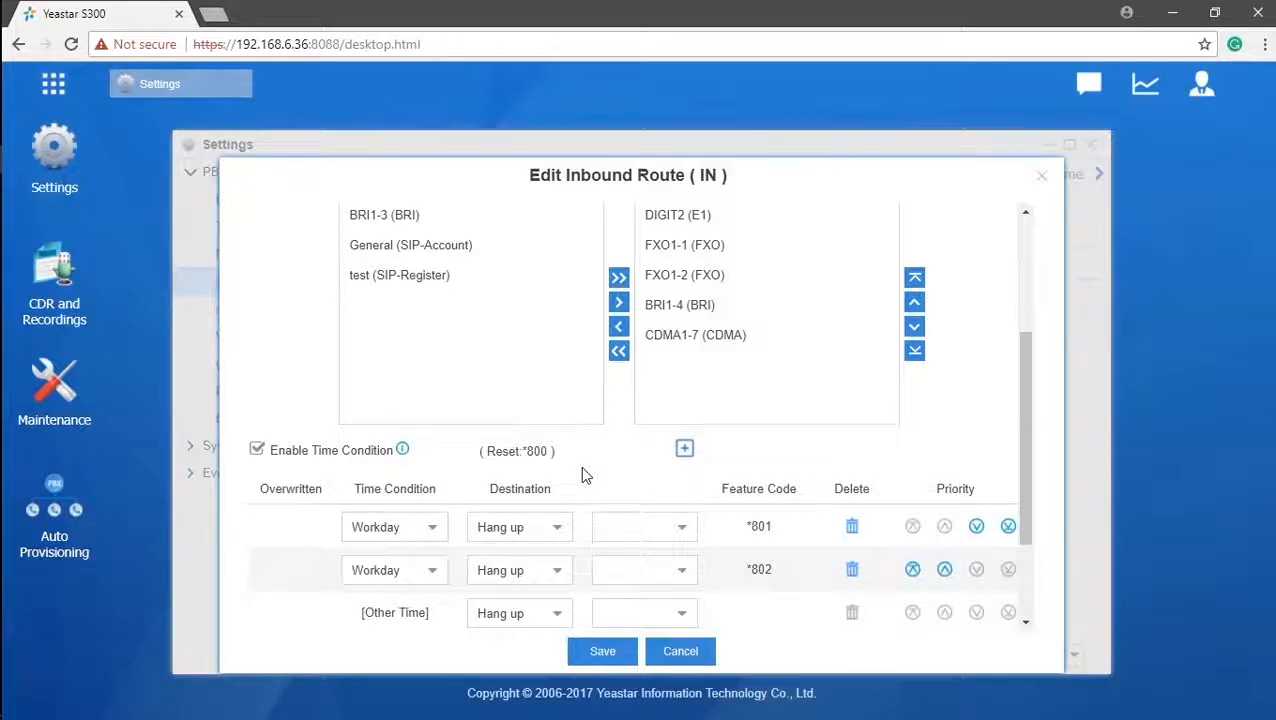
- Discard the open edits to the IN route and open the PBX's time condition settings
click(670, 655)
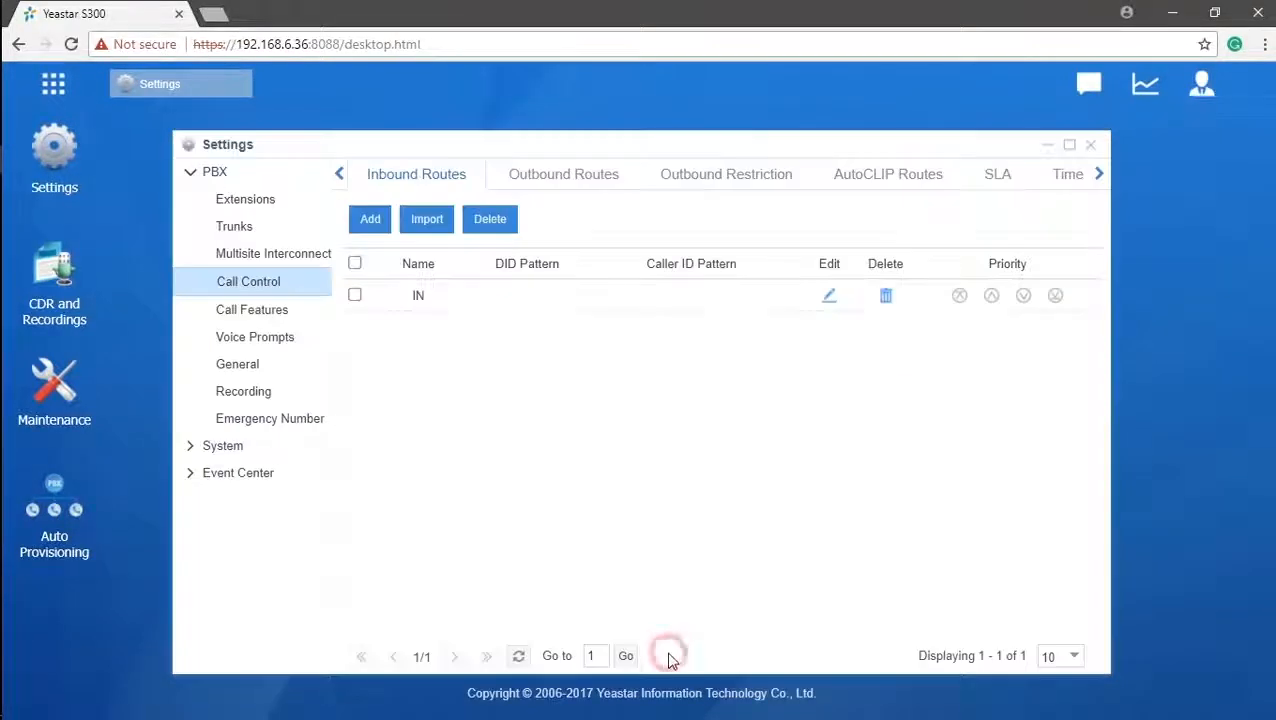
click(1099, 175)
click(990, 176)
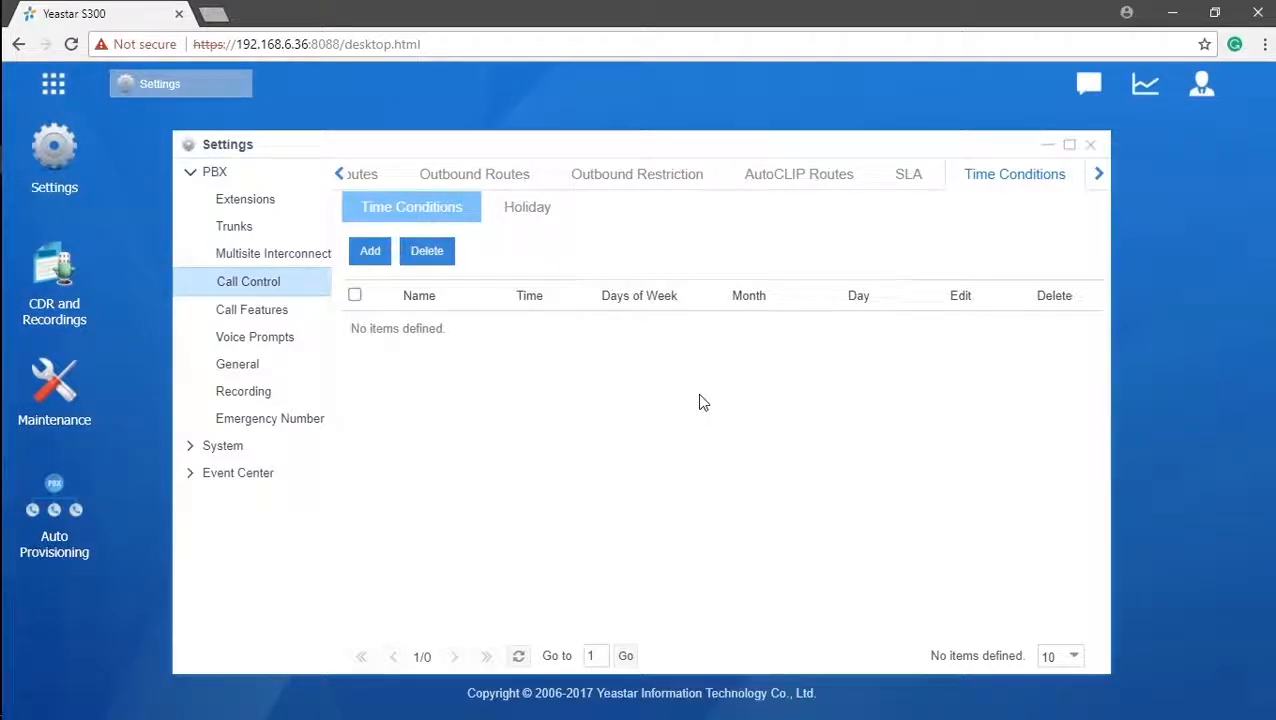
- Start a new time condition and name it Worktime
click(378, 256)
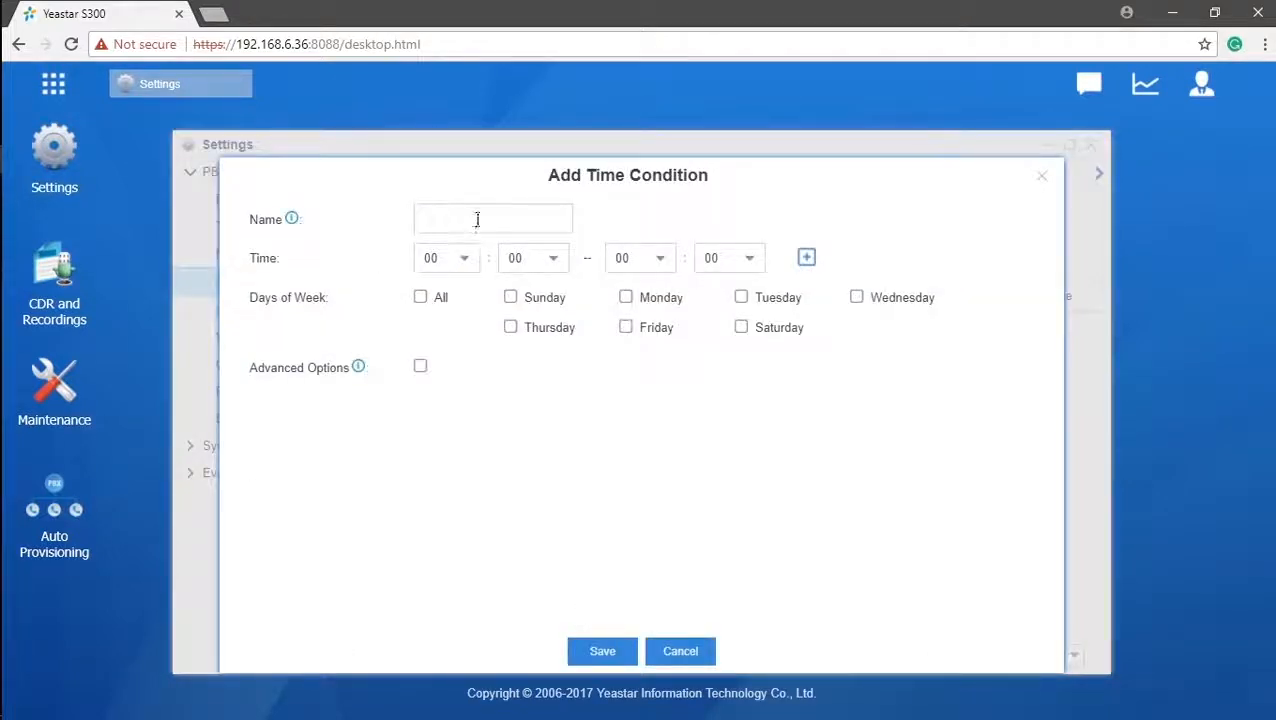
click(477, 219)
text(Wor)
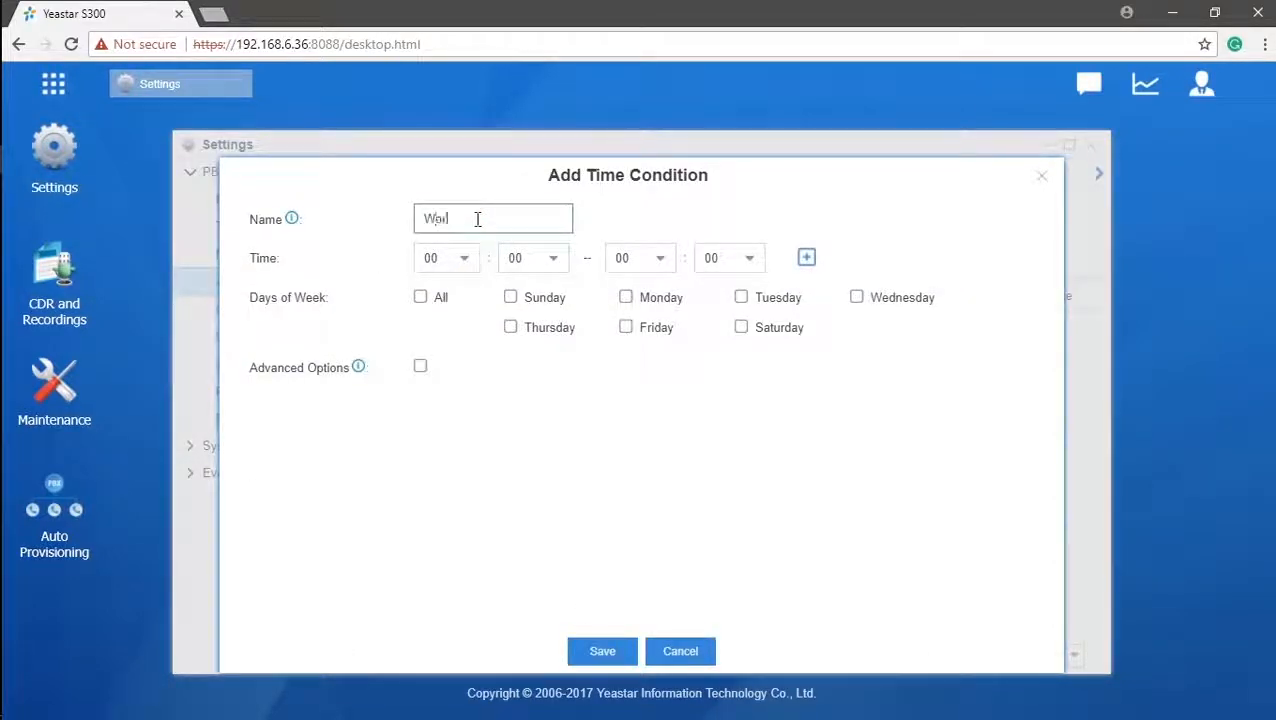
text(ktime)
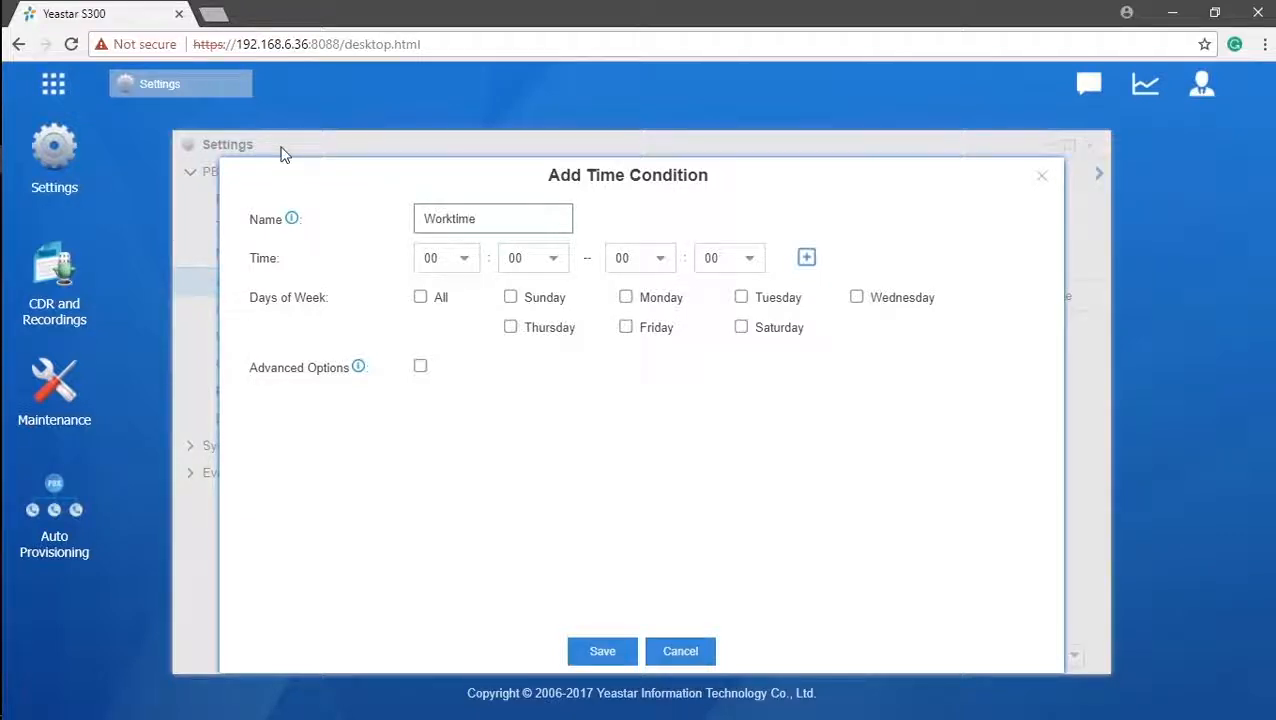
- Set the Worktime condition to 09:00–18:00 on all days of the week and save it
click(458, 258)
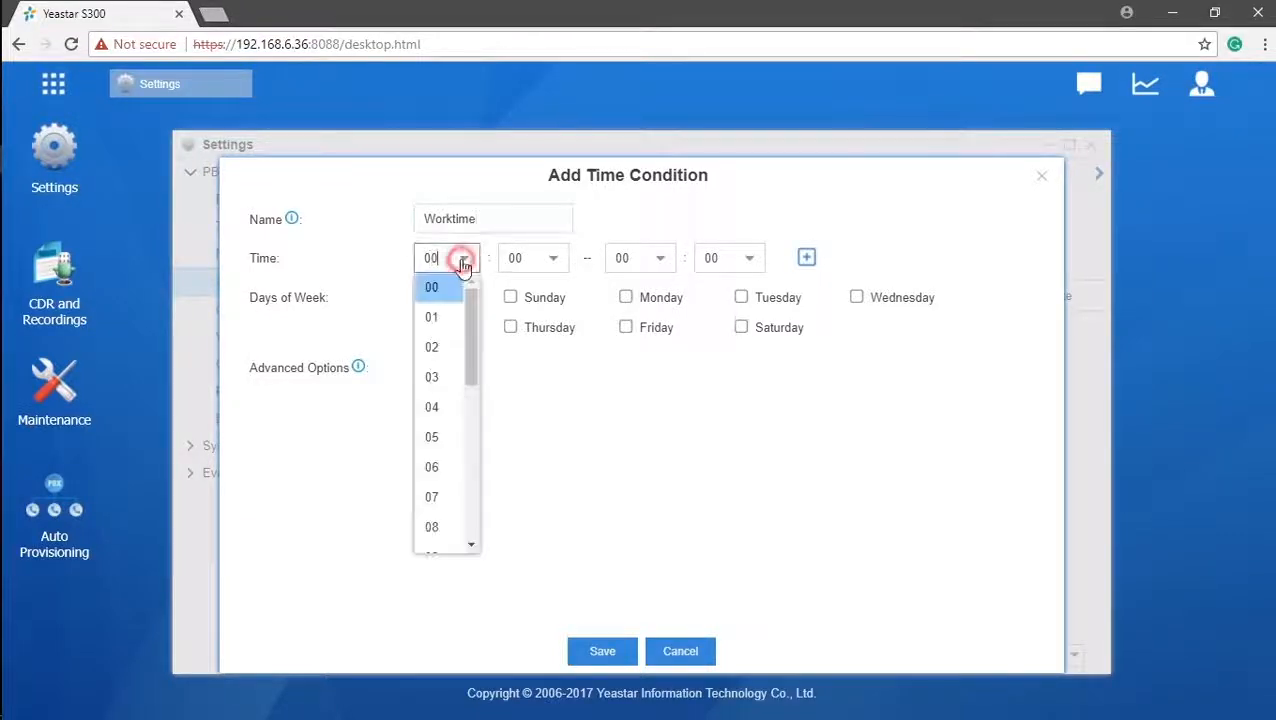
scroll(441, 500, down, 2)
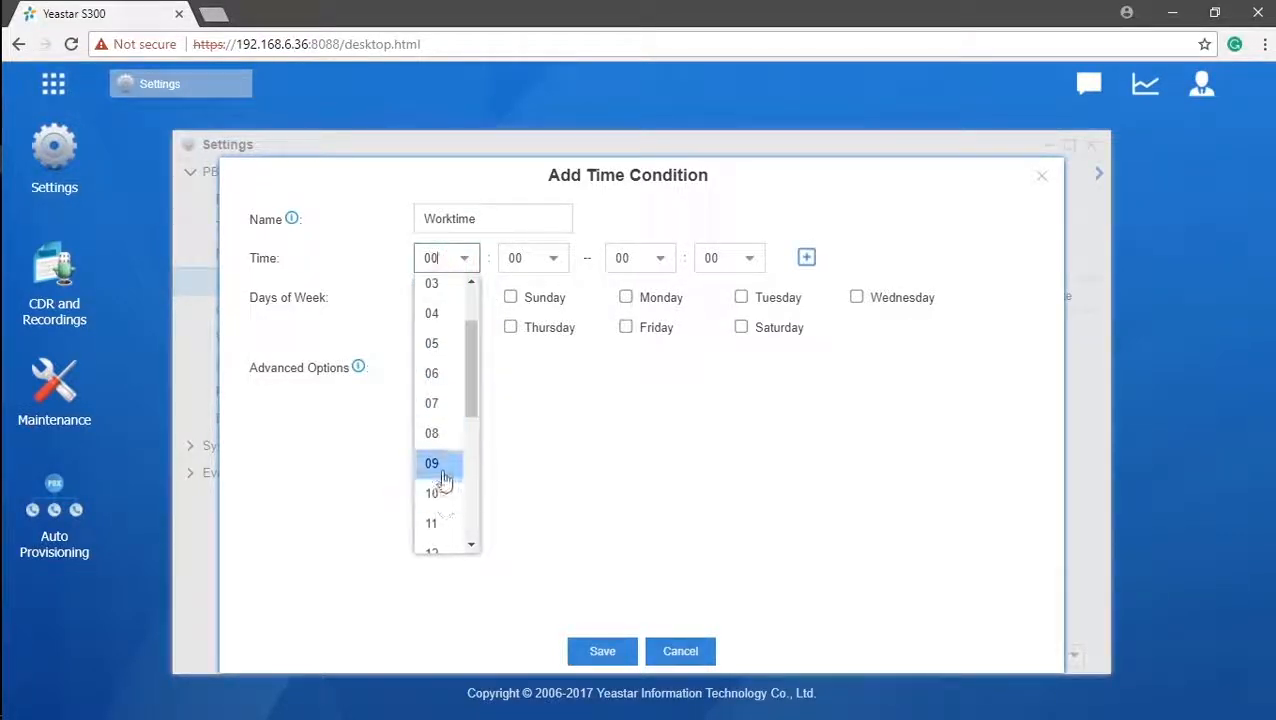
click(441, 472)
click(662, 262)
scroll(666, 416, down, 4)
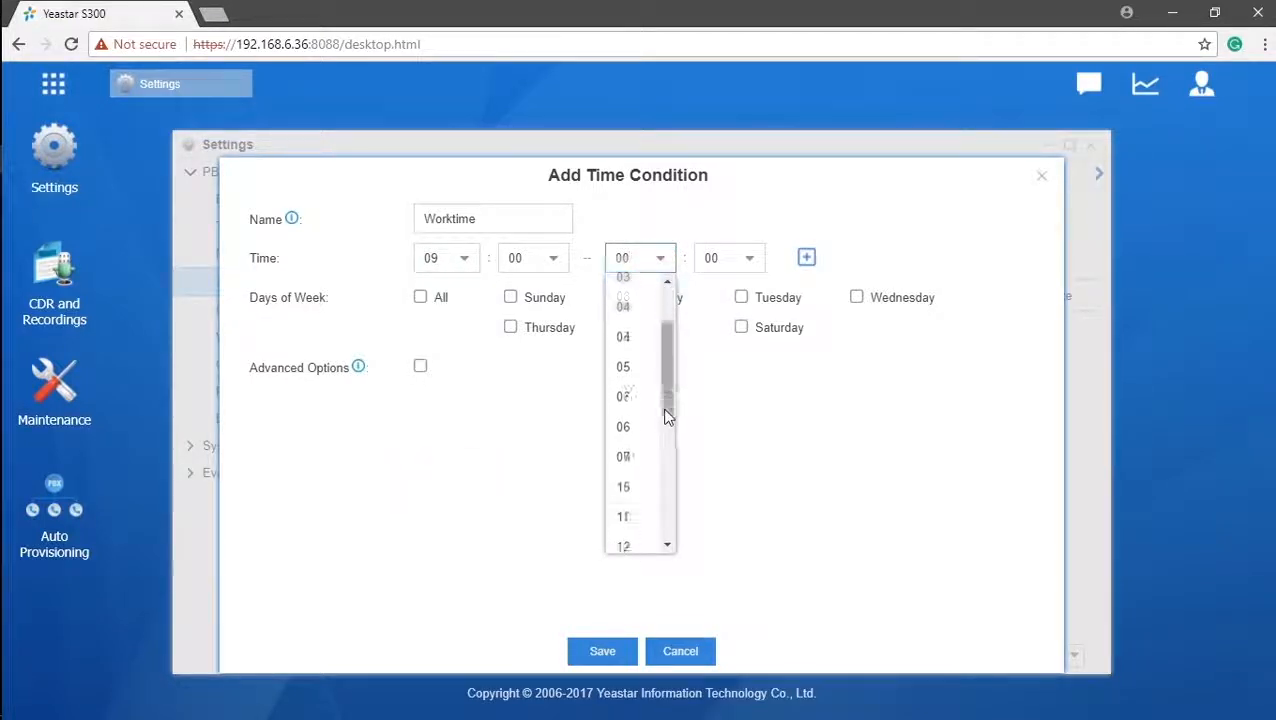
click(649, 453)
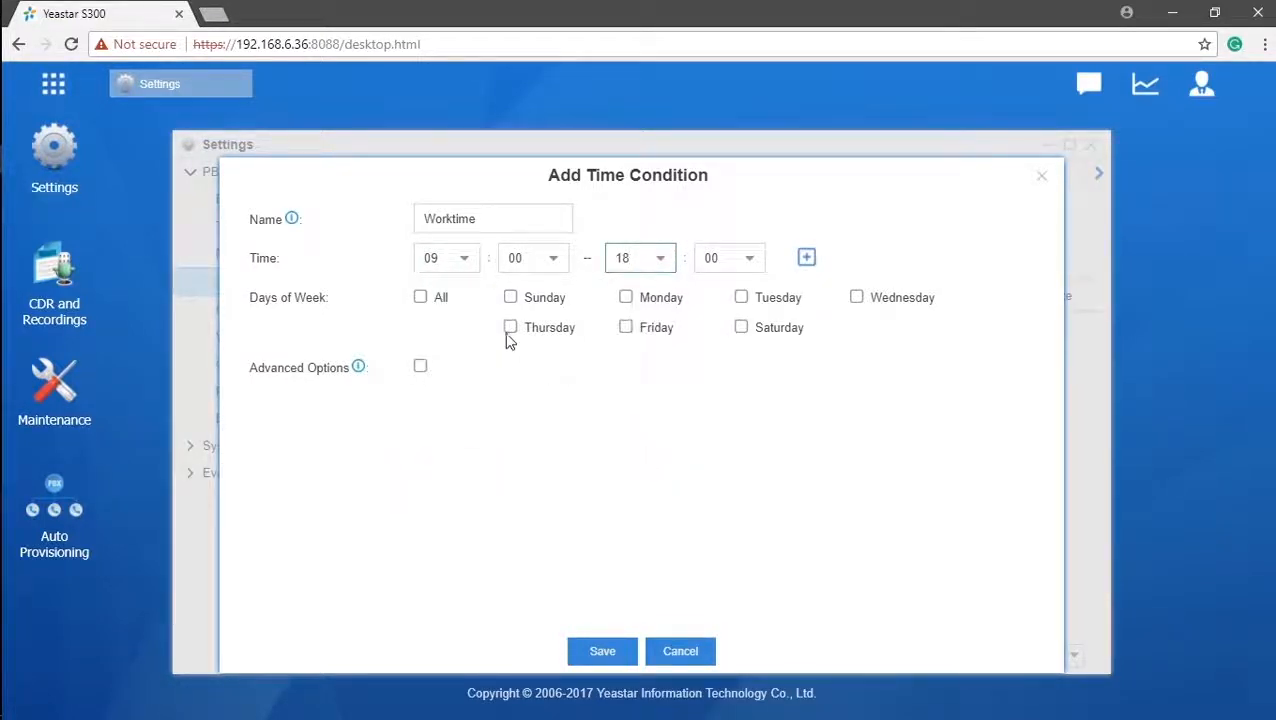
click(420, 297)
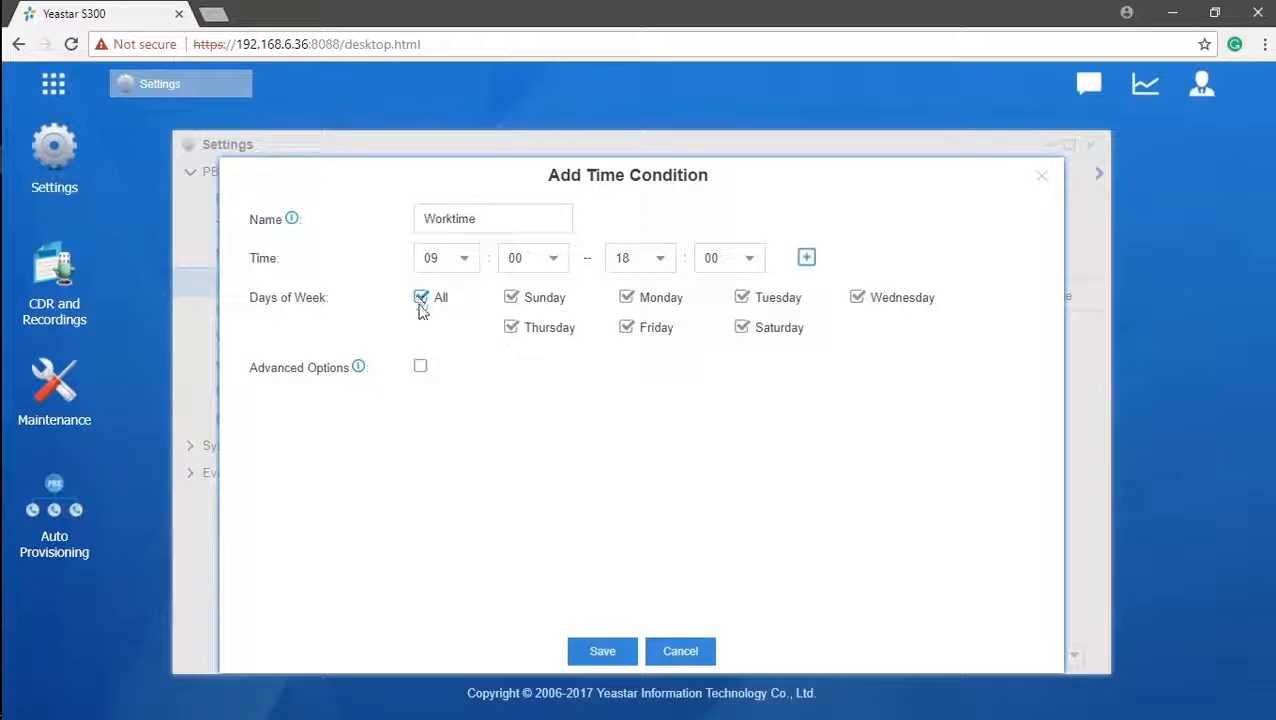
click(603, 652)
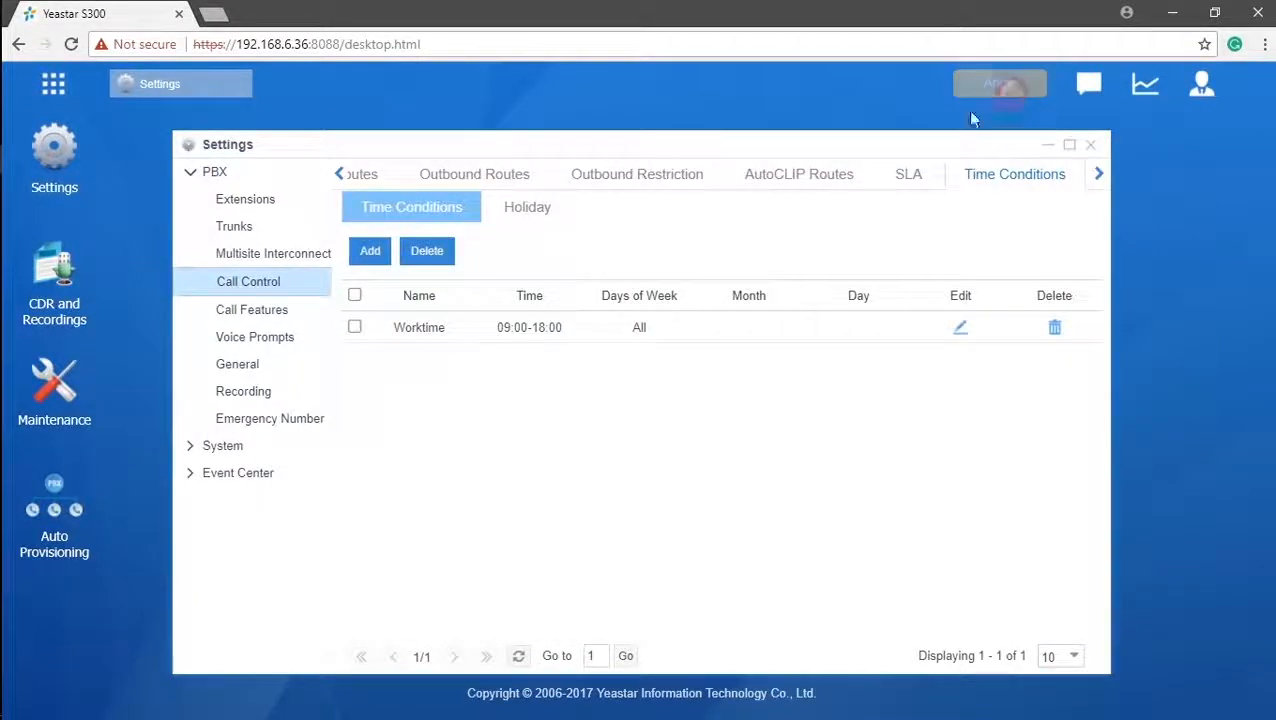
- Add a time condition named Lunch from 12:00 to 13:00 on all days of the week
click(362, 254)
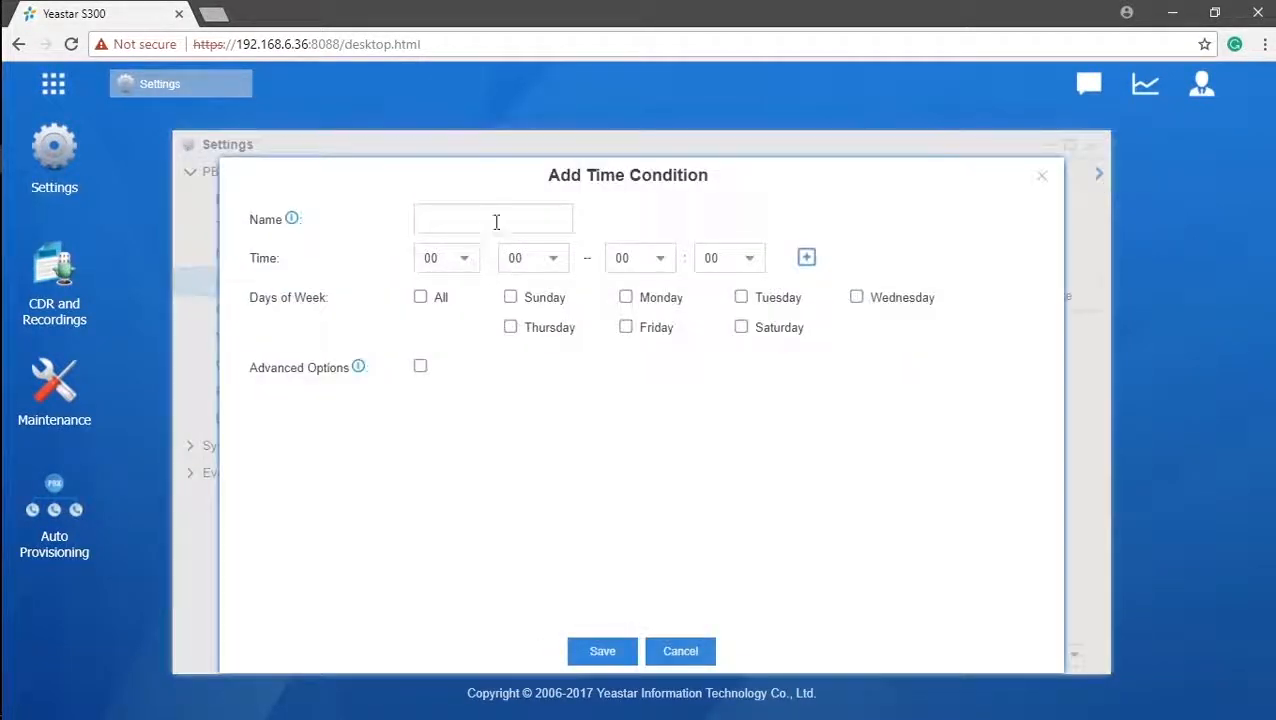
click(496, 219)
text(Lu)
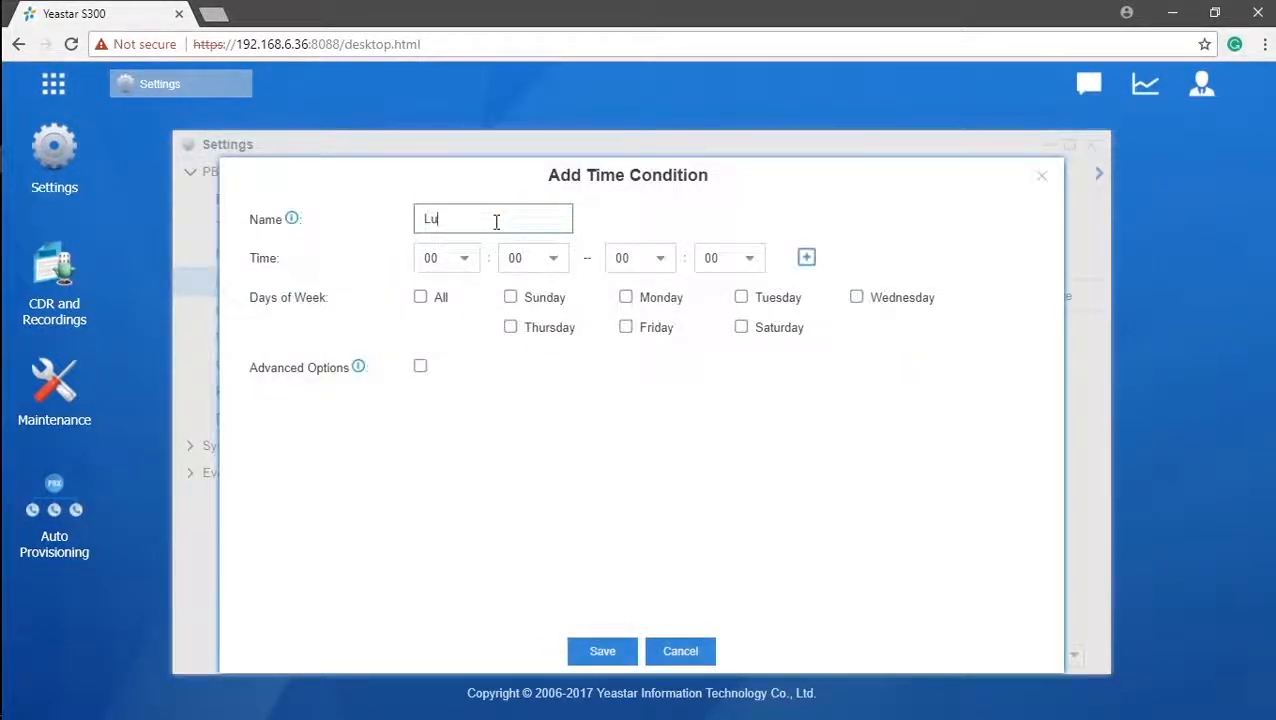
text(nch)
click(463, 258)
scroll(451, 364, down, 2)
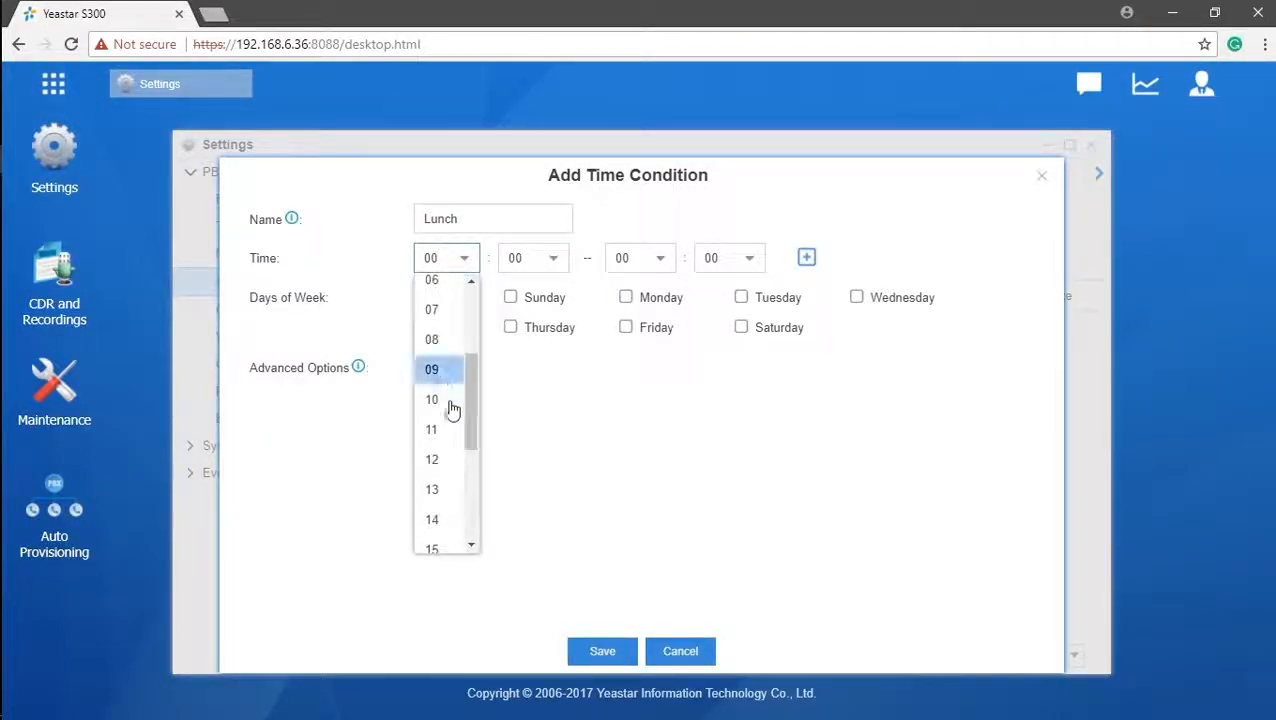
click(441, 456)
click(668, 258)
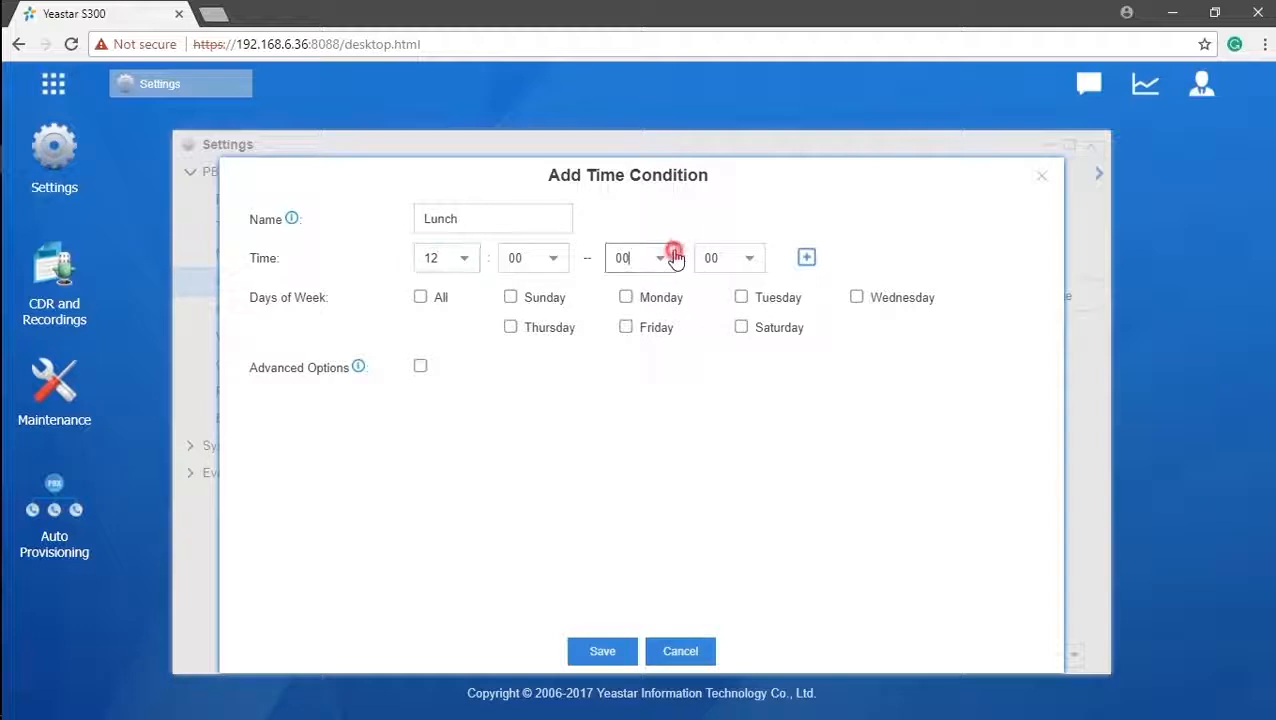
scroll(632, 396, down, 2)
scroll(632, 396, down, 3)
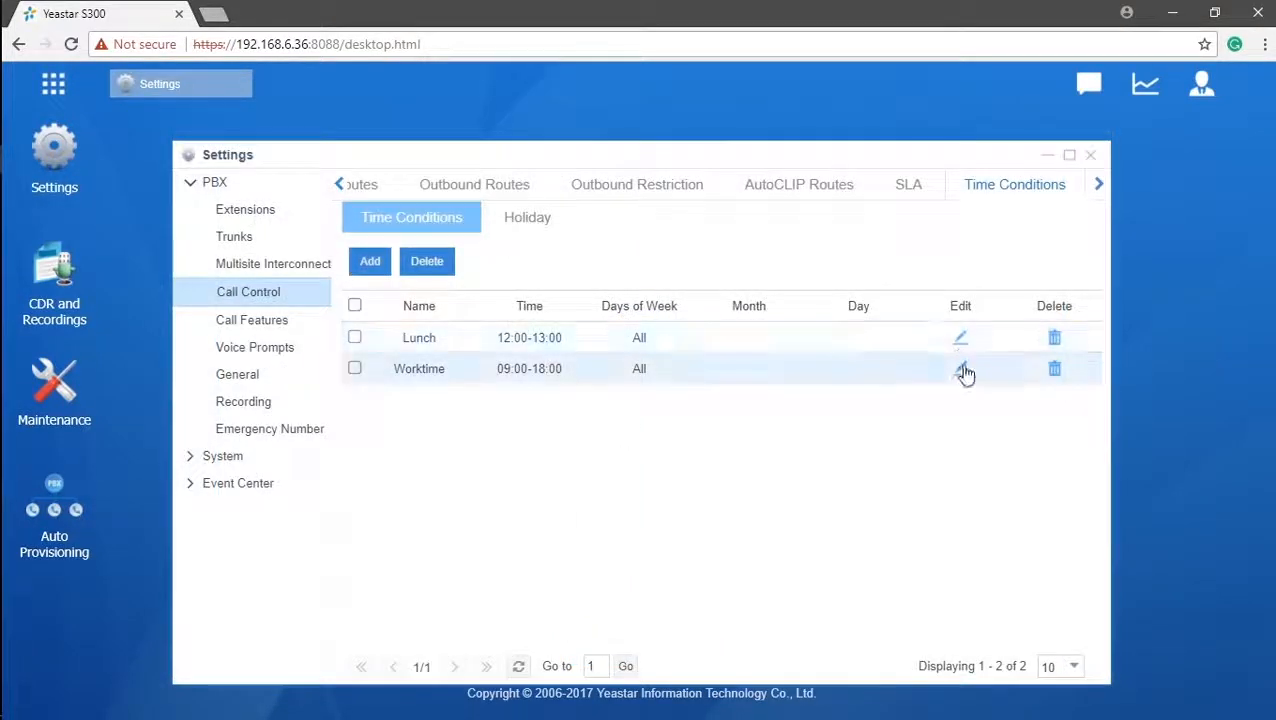
- Examine the advanced month and day options of the Worktime condition without saving changes
click(961, 370)
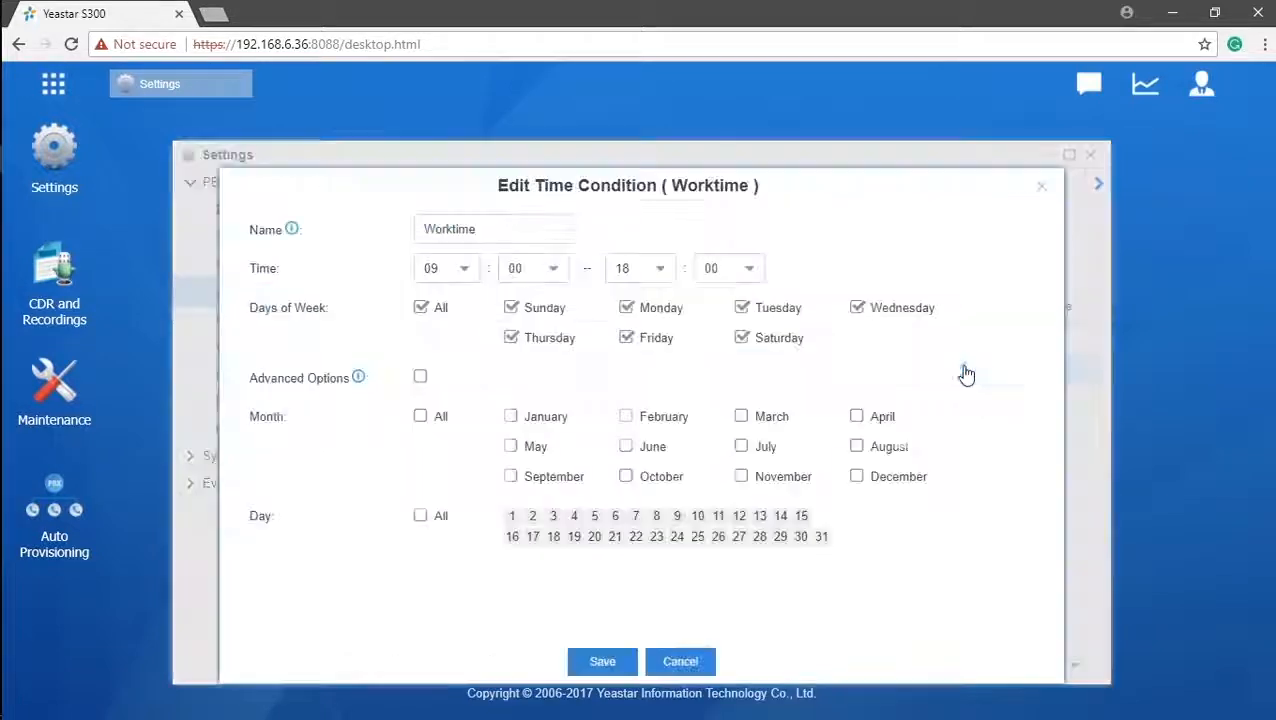
click(420, 377)
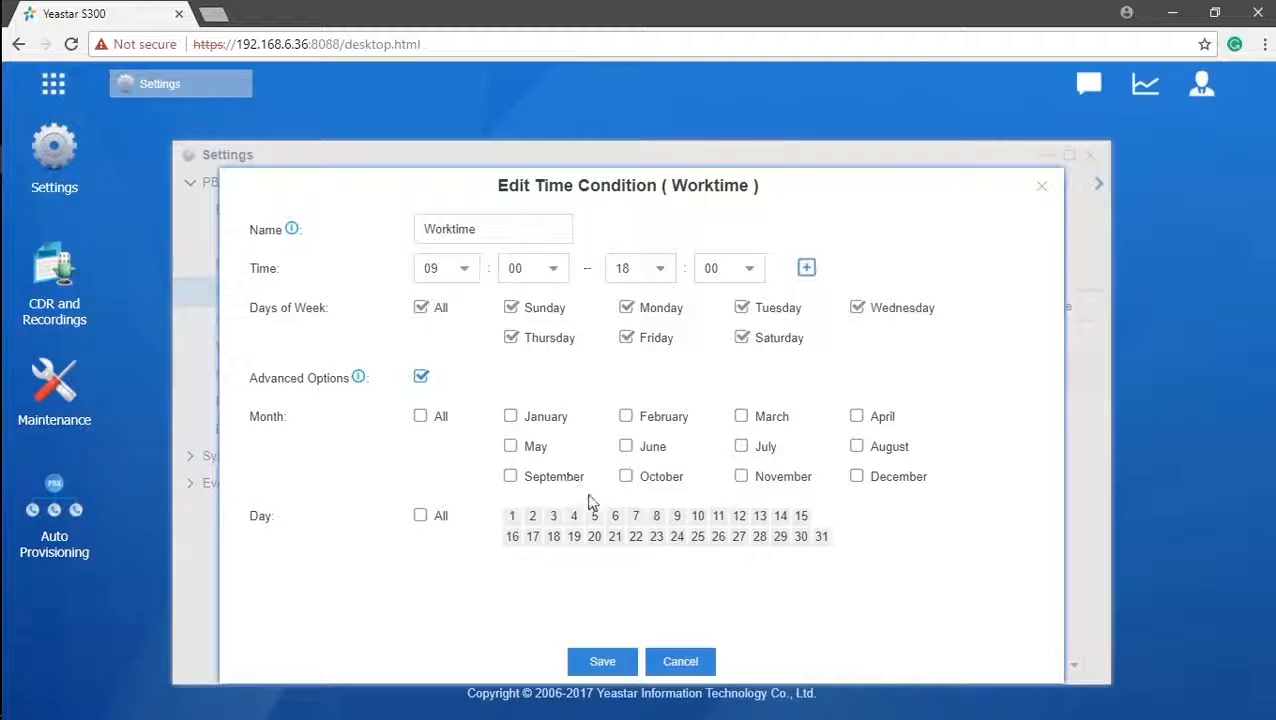
click(700, 667)
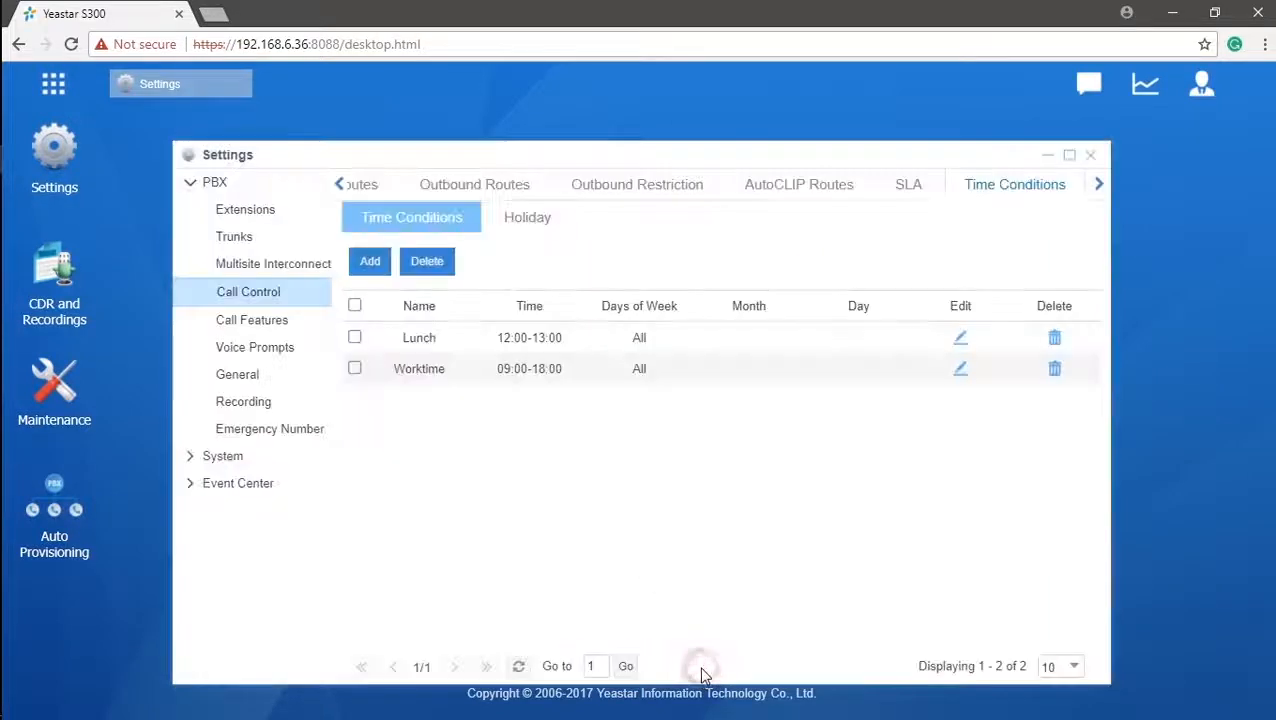
- Reopen the IN inbound route for editing, enable its time condition and add two time condition entries
click(340, 185)
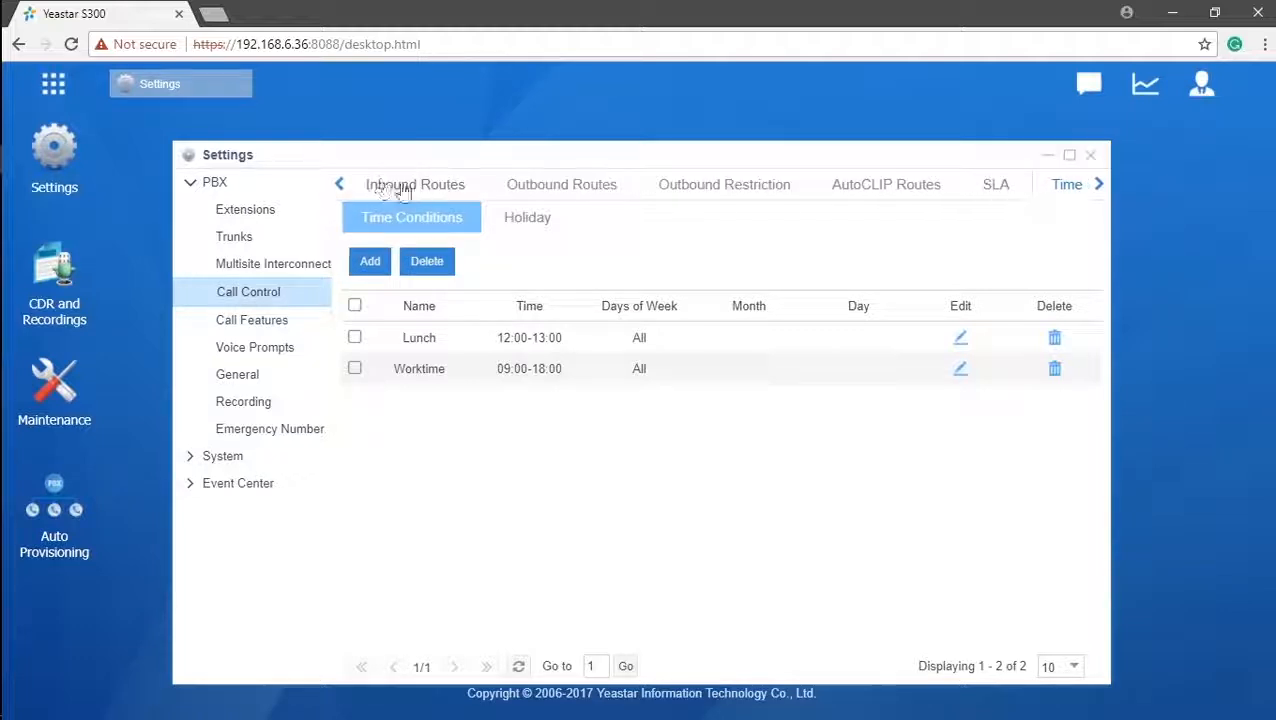
click(413, 187)
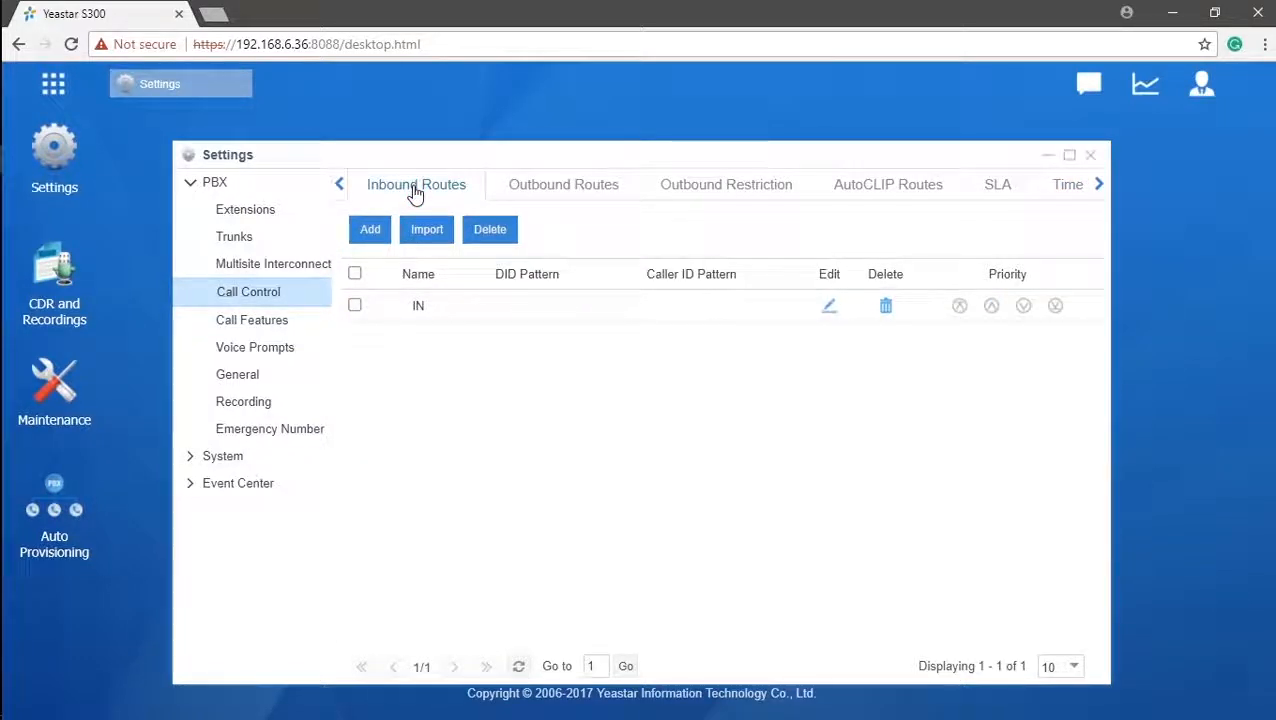
click(830, 306)
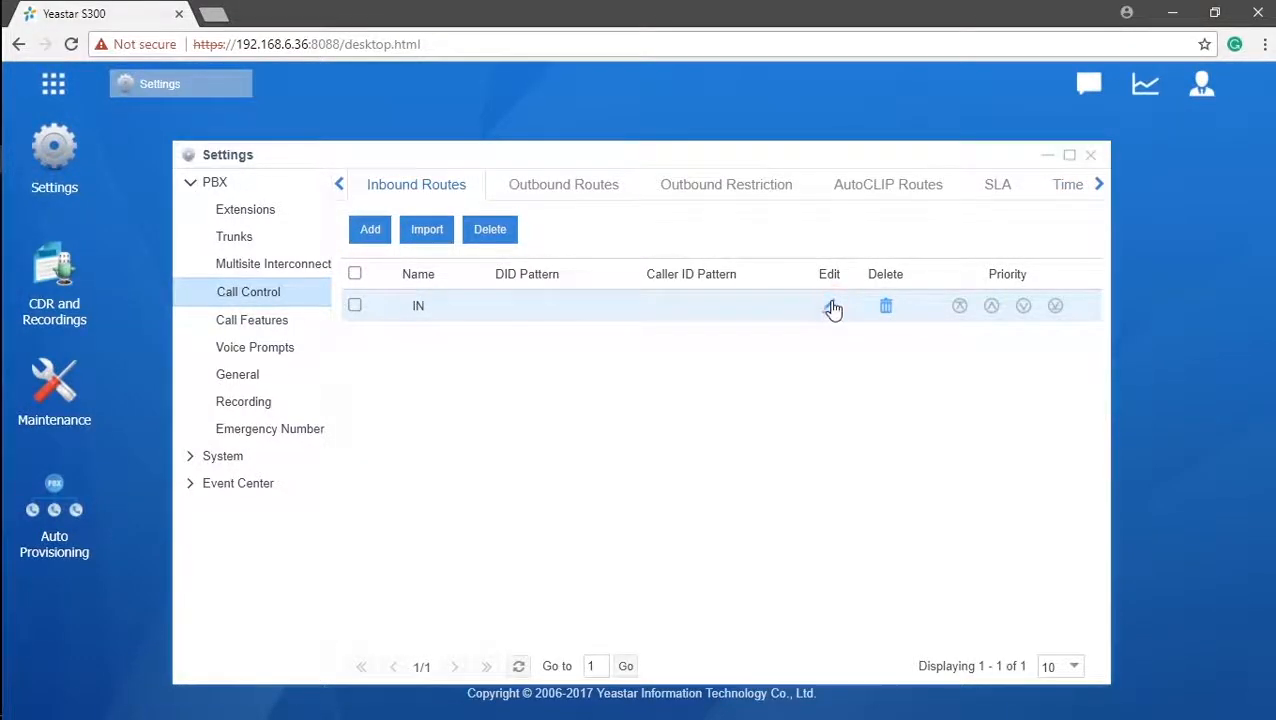
scroll(833, 310, down, 2)
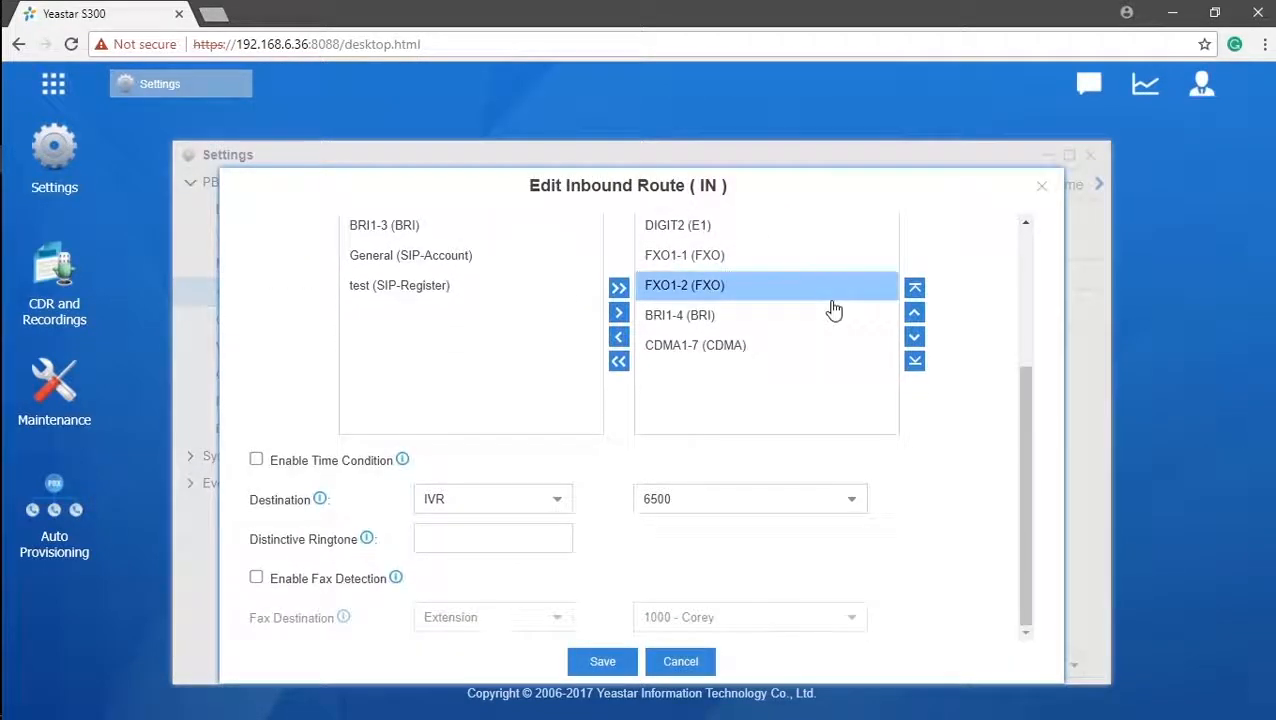
click(257, 461)
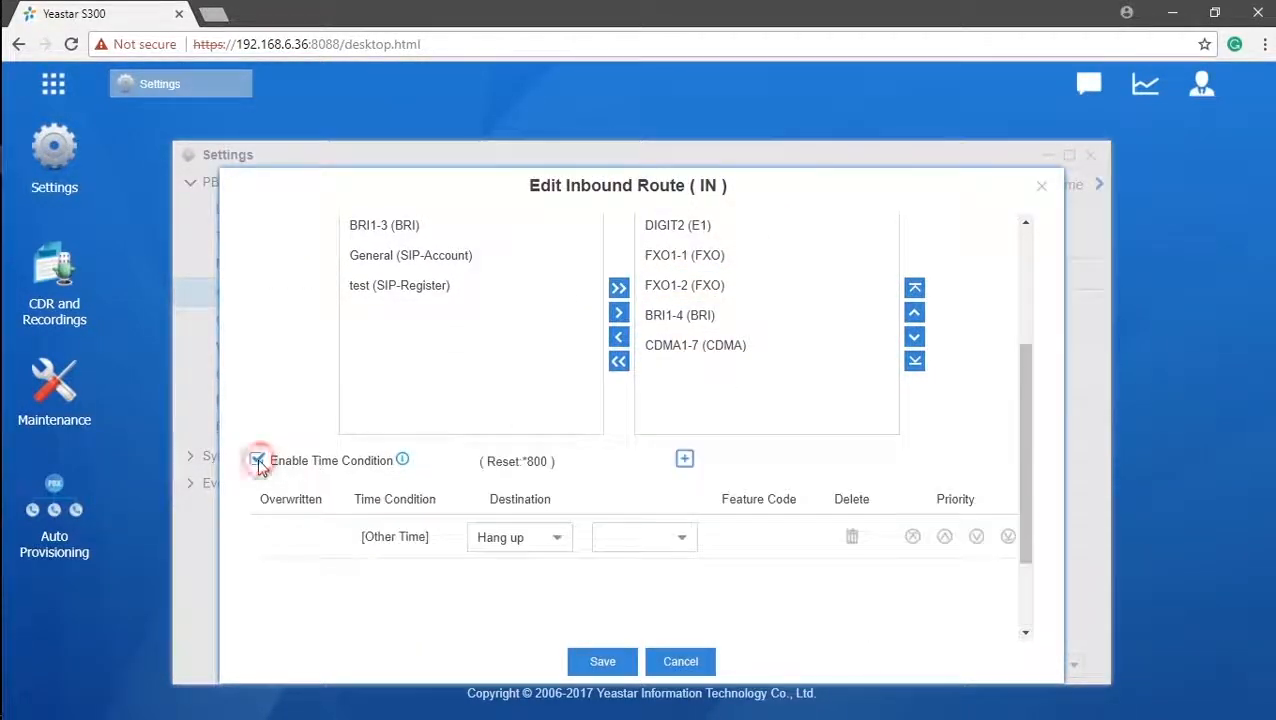
click(684, 462)
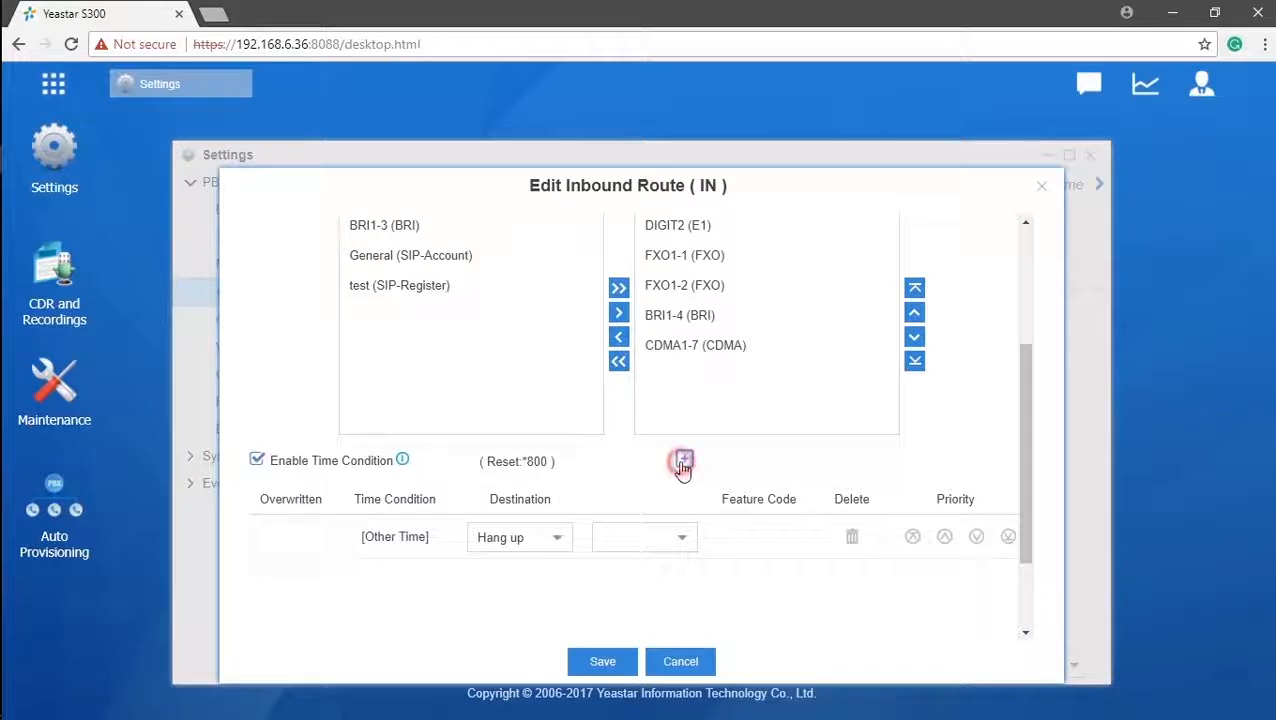
click(684, 462)
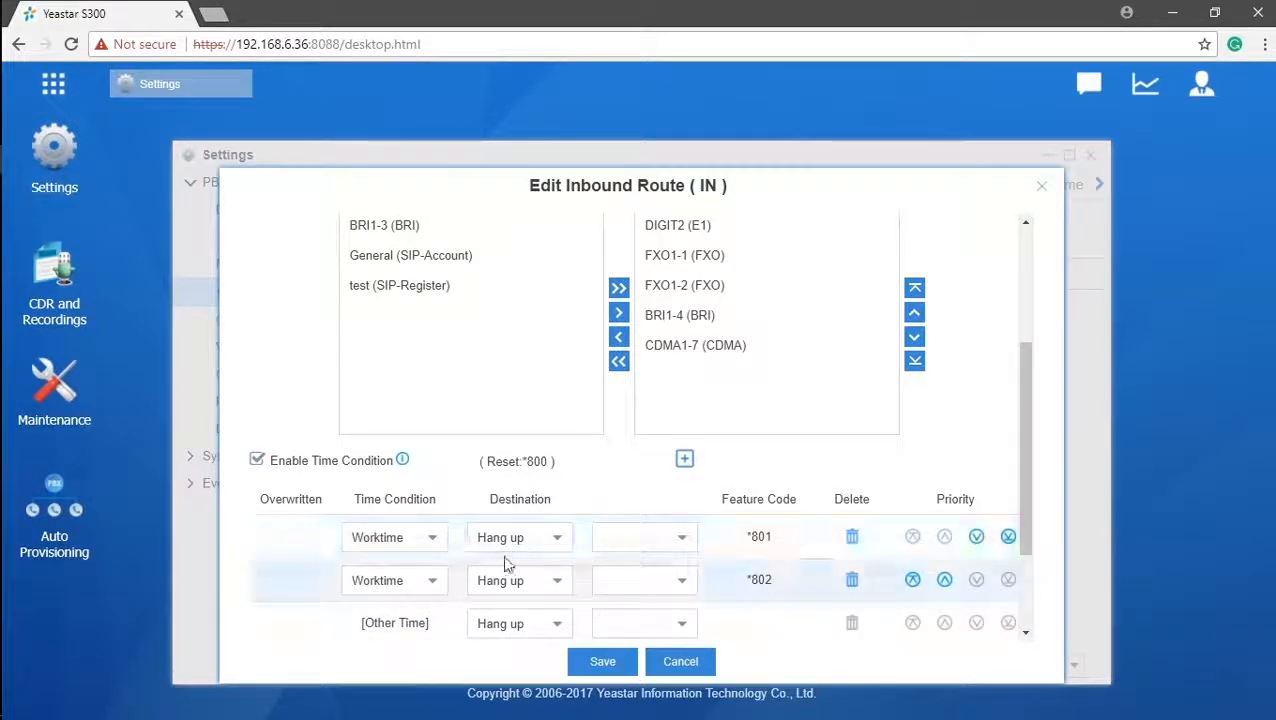
- Route the first Worktime entry to IVR 6500, and switch the second entry to Lunch with the highest priority
click(558, 538)
click(541, 418)
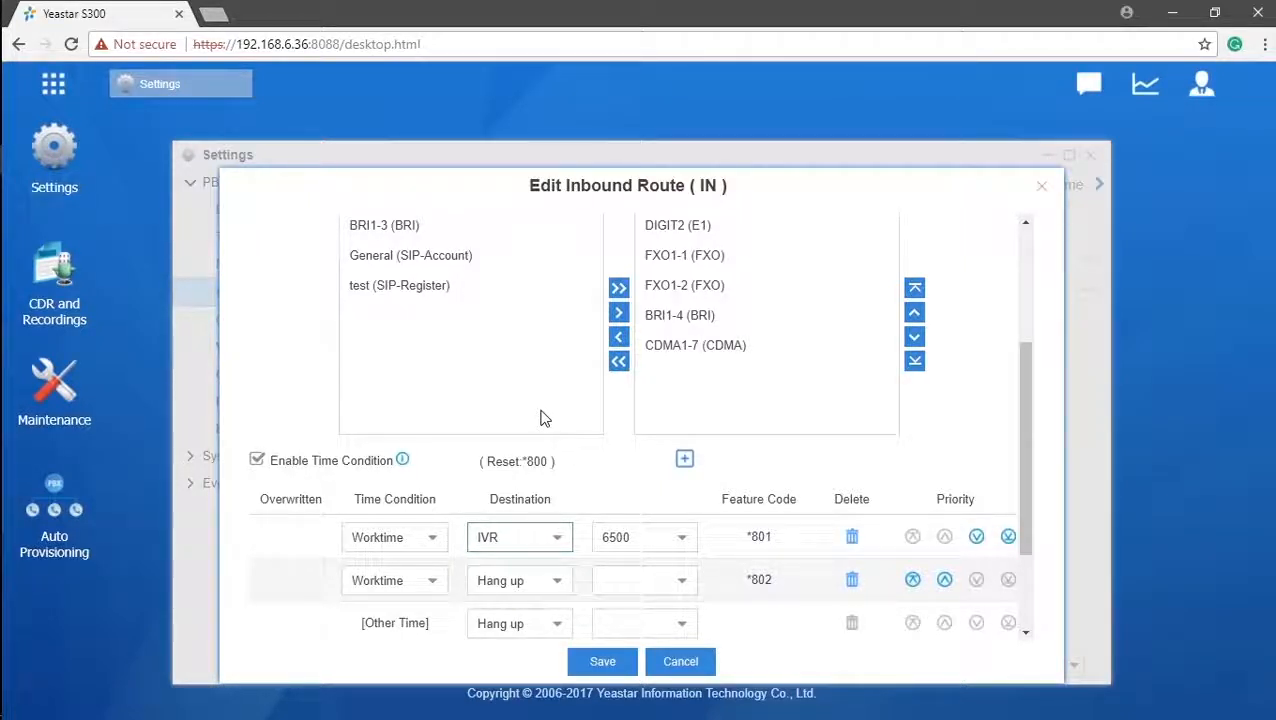
click(444, 585)
click(410, 640)
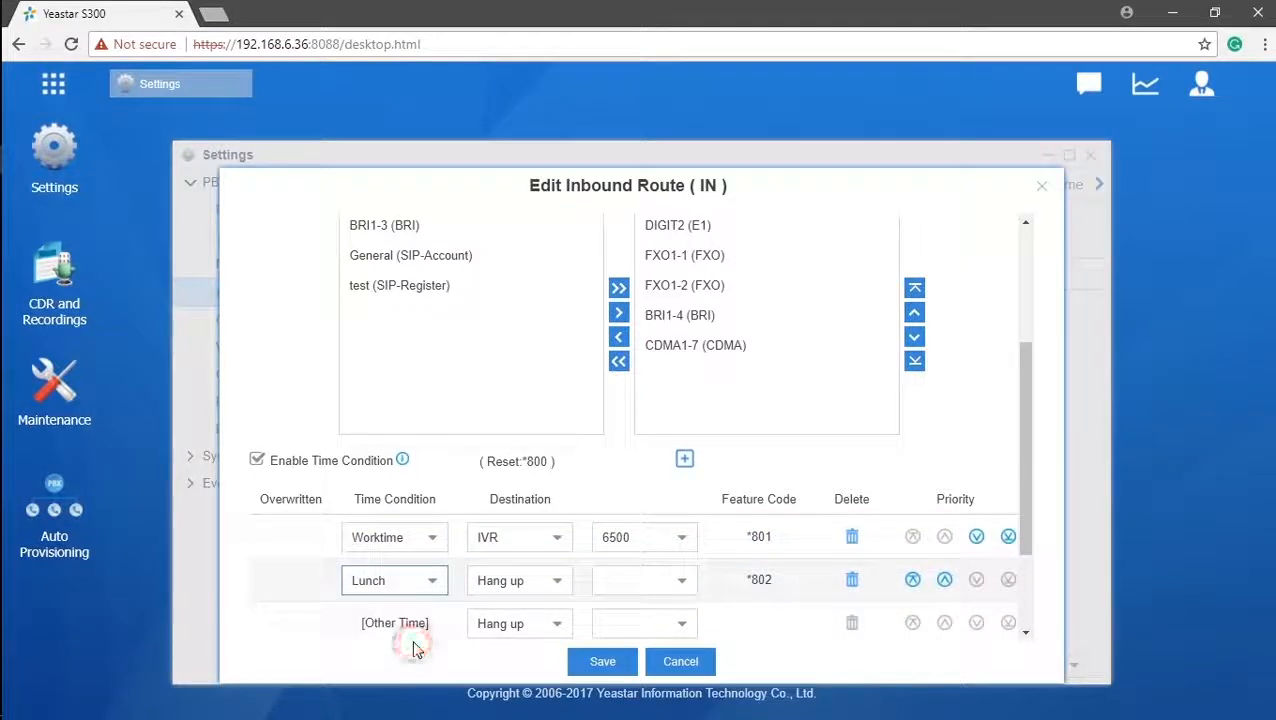
scroll(474, 623, down, 1)
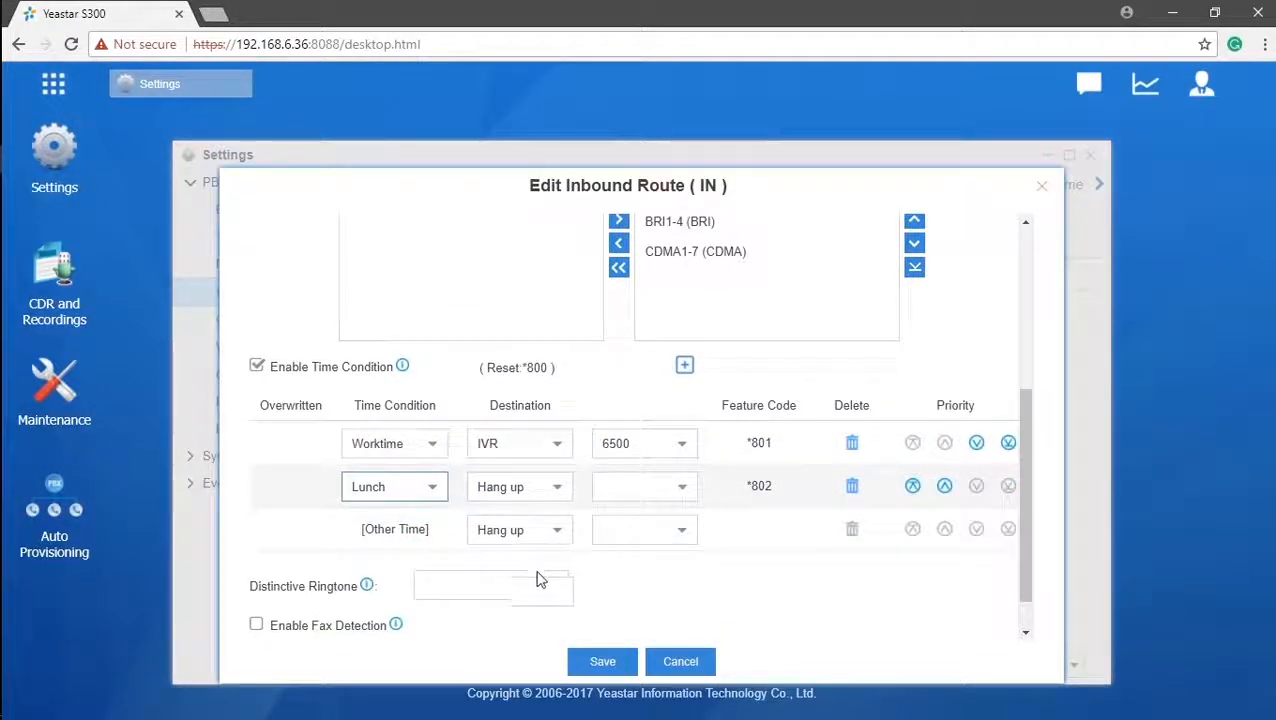
click(913, 487)
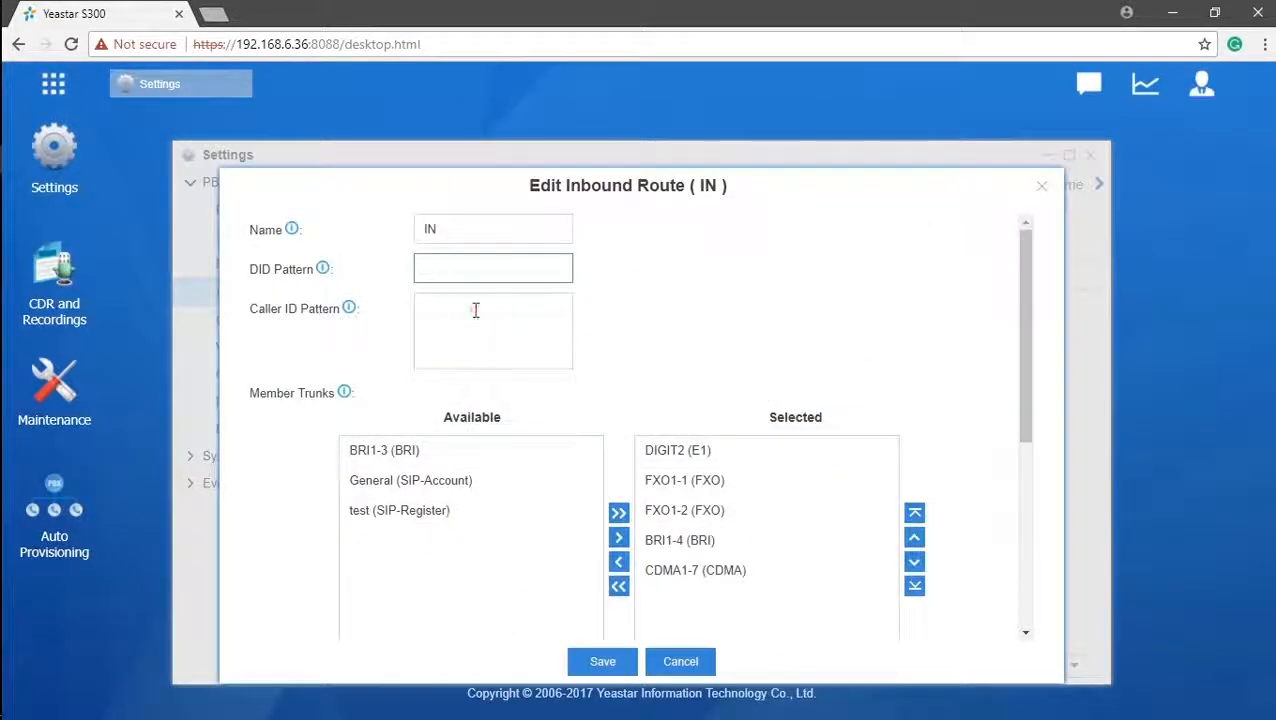
- Read the help descriptions for the IN route's Caller ID Pattern, DID Pattern and Distinctive Ringtone settings
click(476, 308)
mouse_move(345, 313)
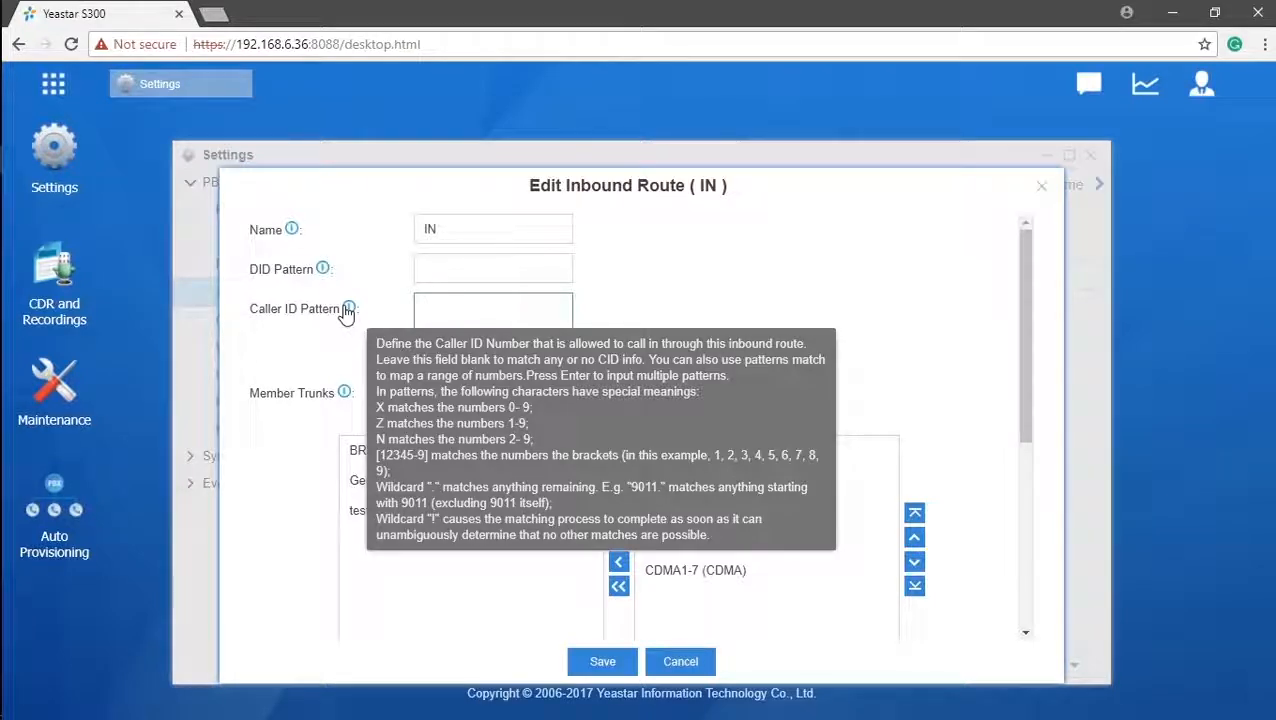
click(527, 266)
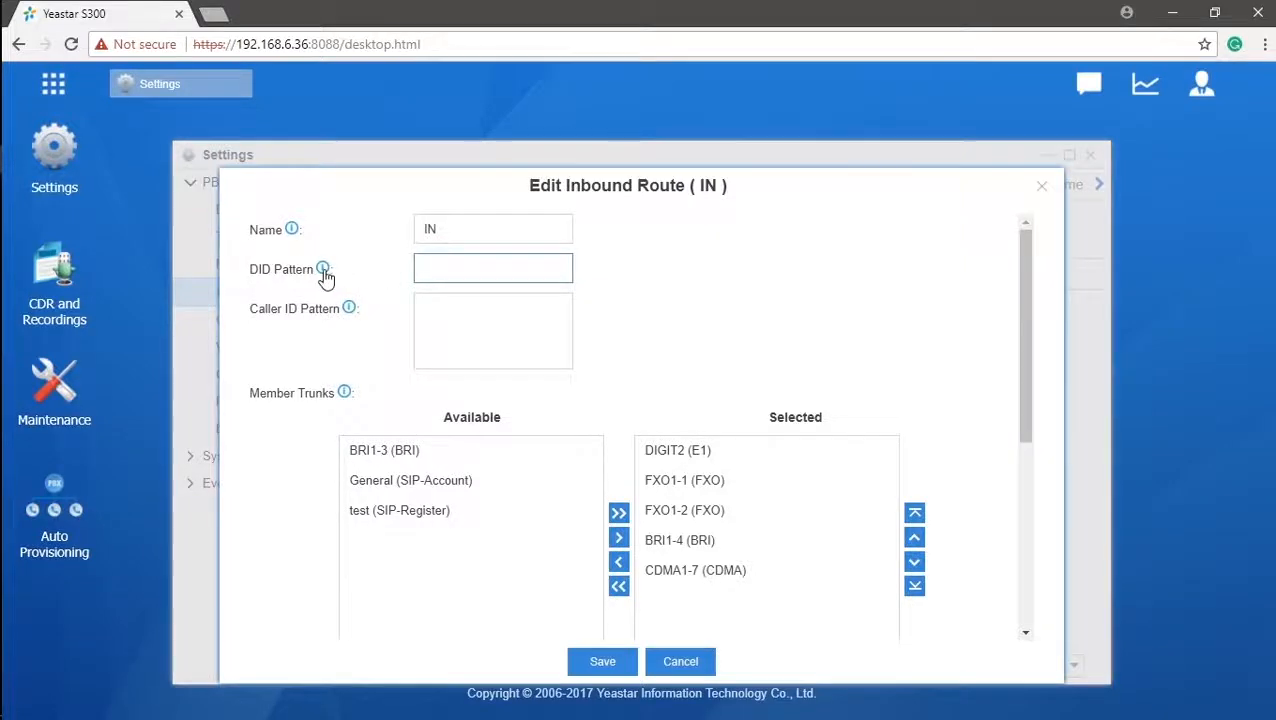
mouse_move(325, 274)
drag(1033, 306, 1034, 501)
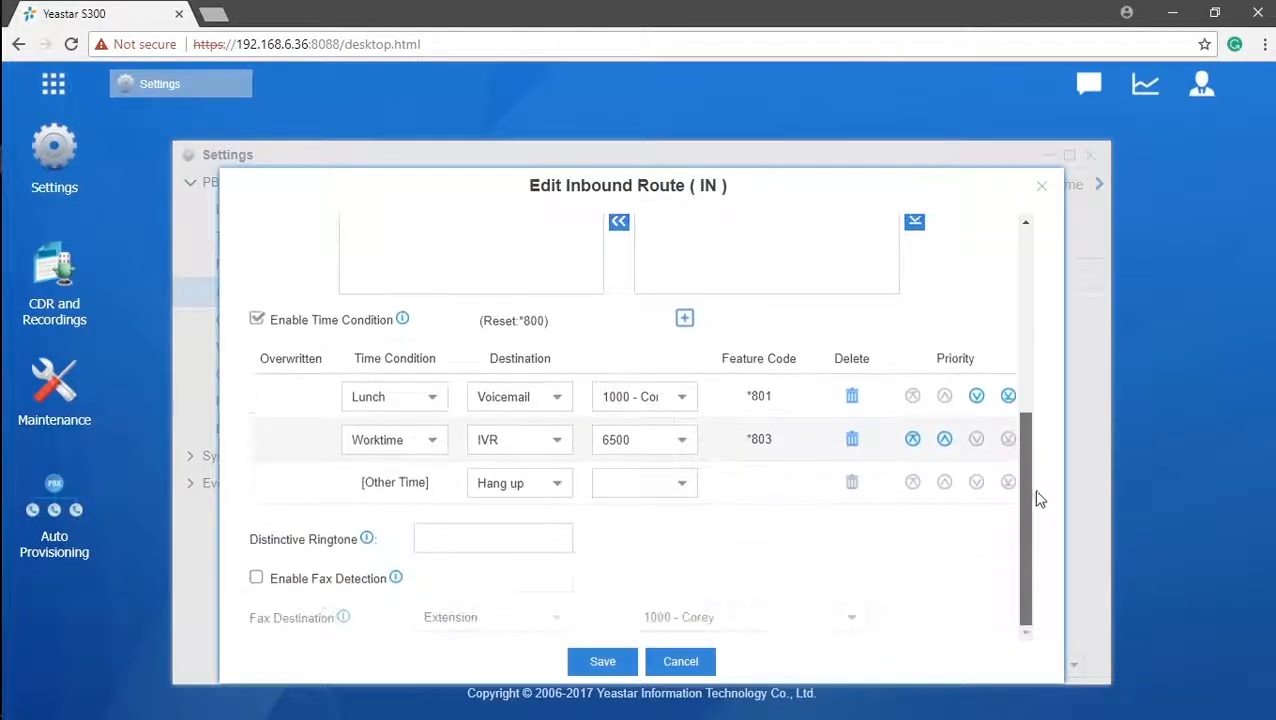
click(466, 541)
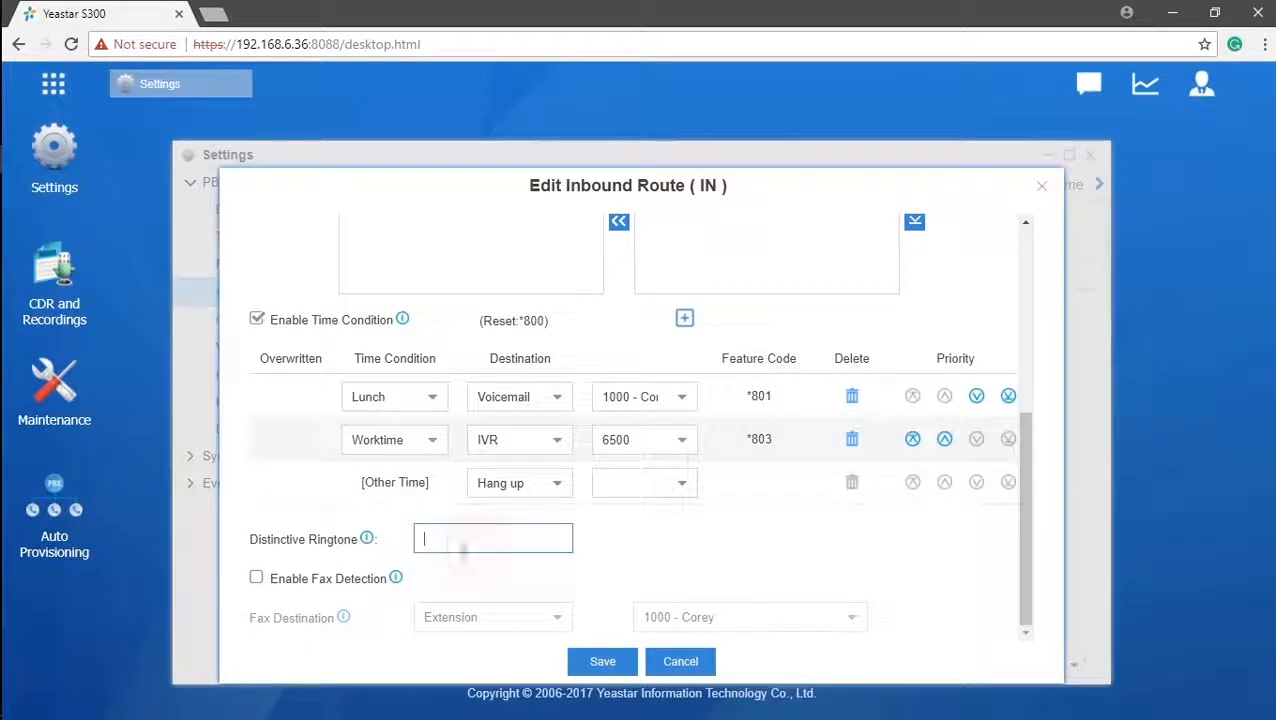
mouse_move(369, 543)
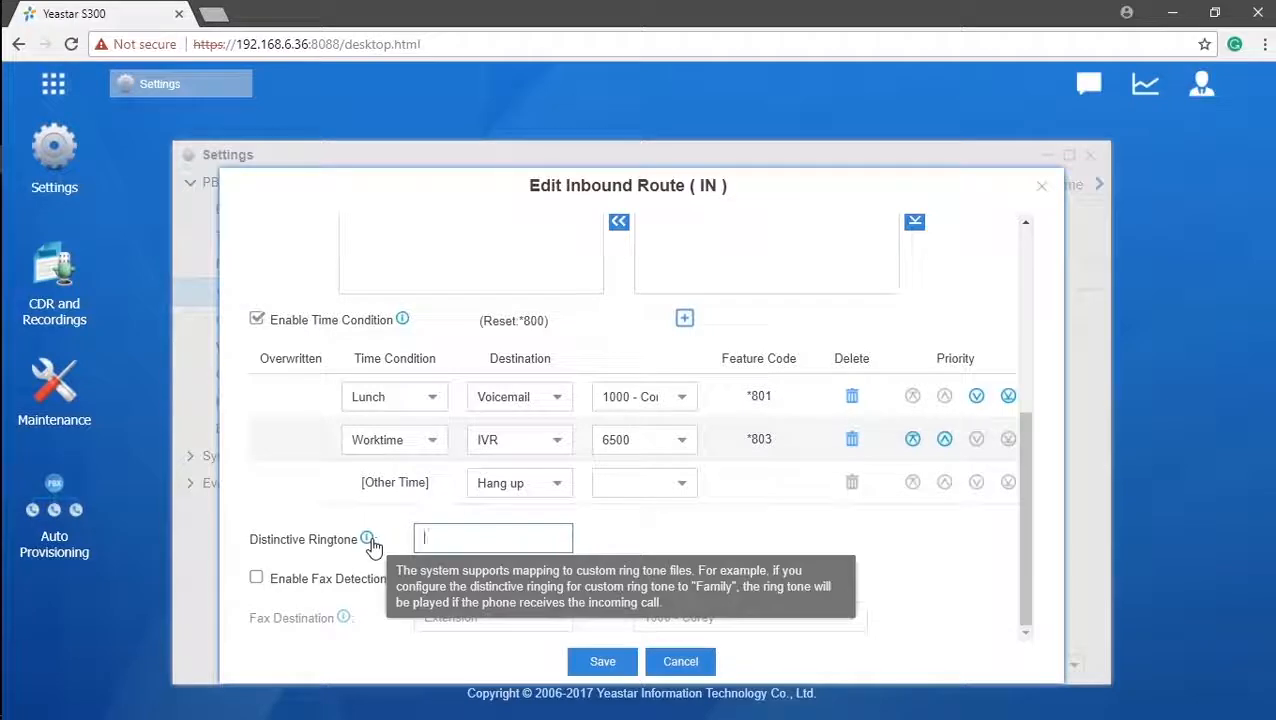
- Enable fax detection on the IN inbound route with Extension as the fax destination type, and view the selectable extensions
click(452, 539)
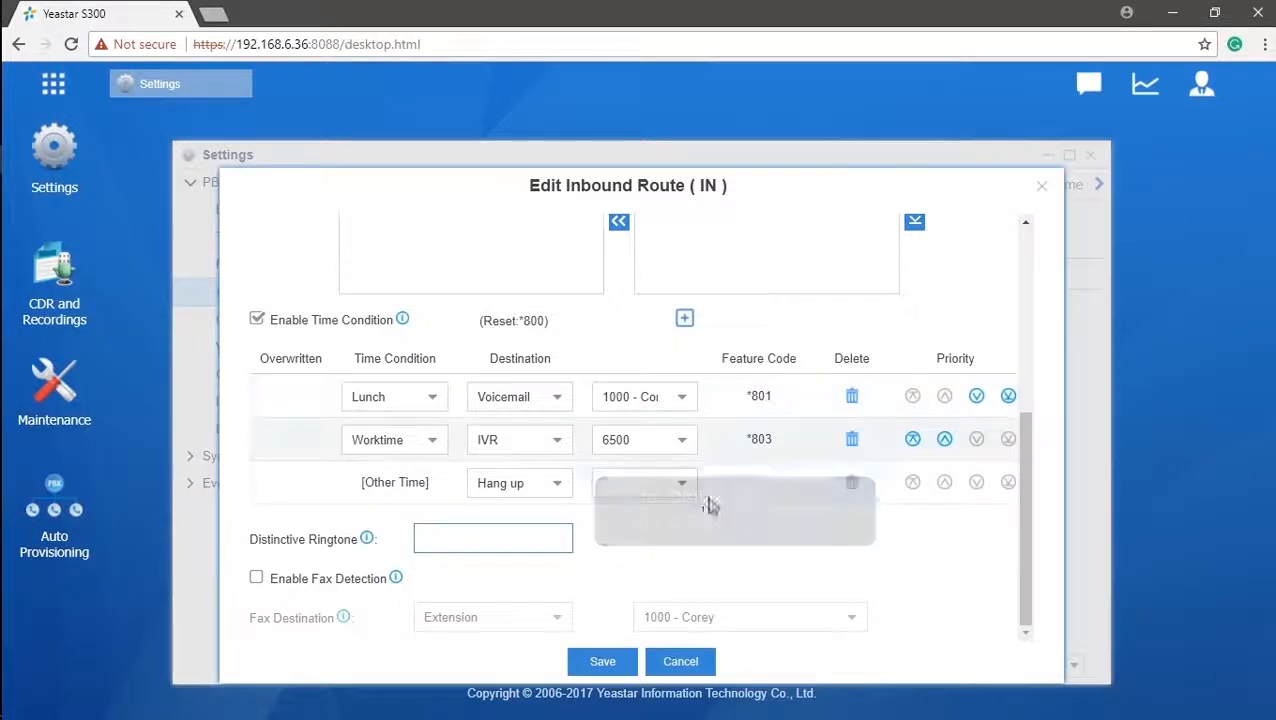
click(258, 580)
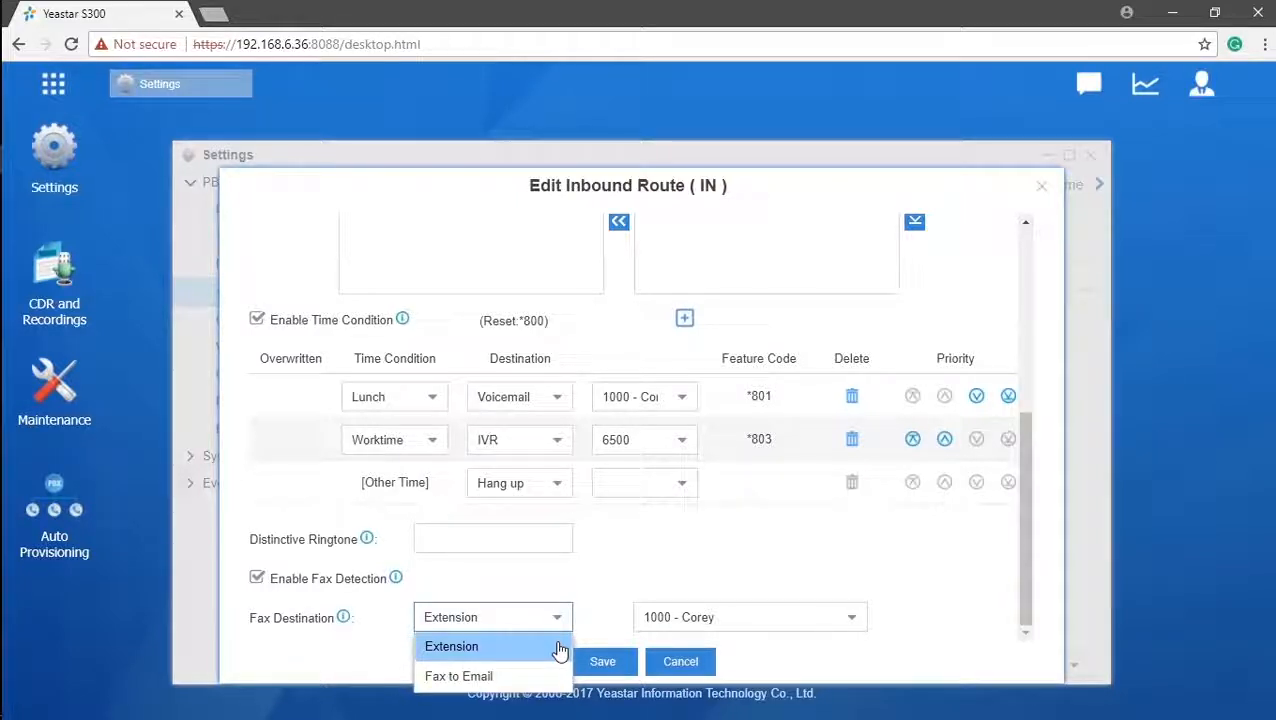
click(560, 648)
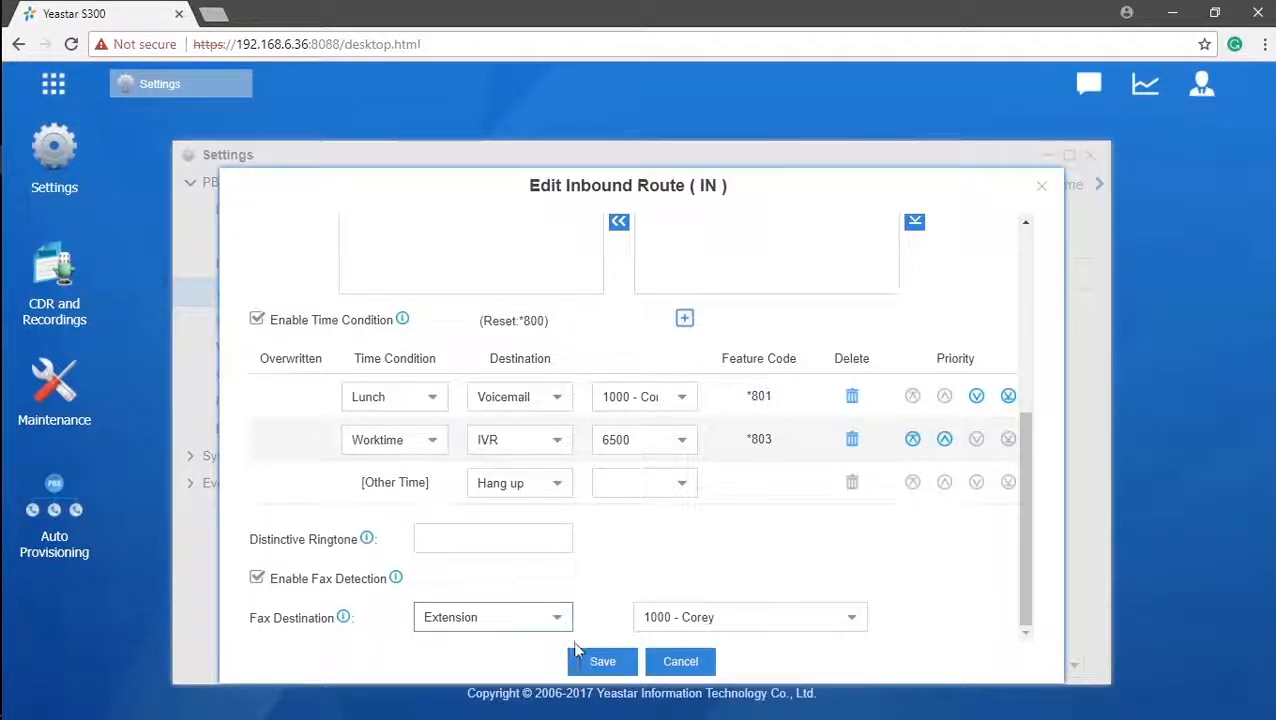
click(852, 619)
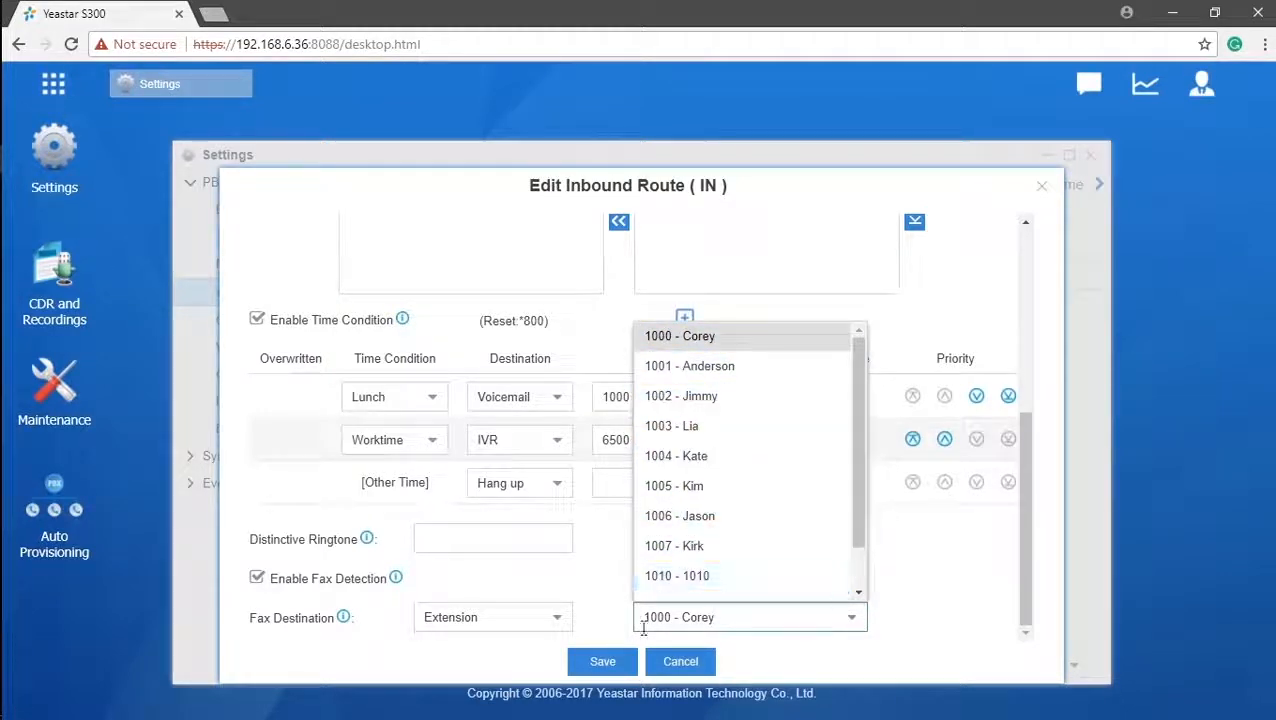
- Set the IN route's fax destination to Fax to Email for extension 1006, then save the route and apply the configuration
click(560, 619)
click(505, 677)
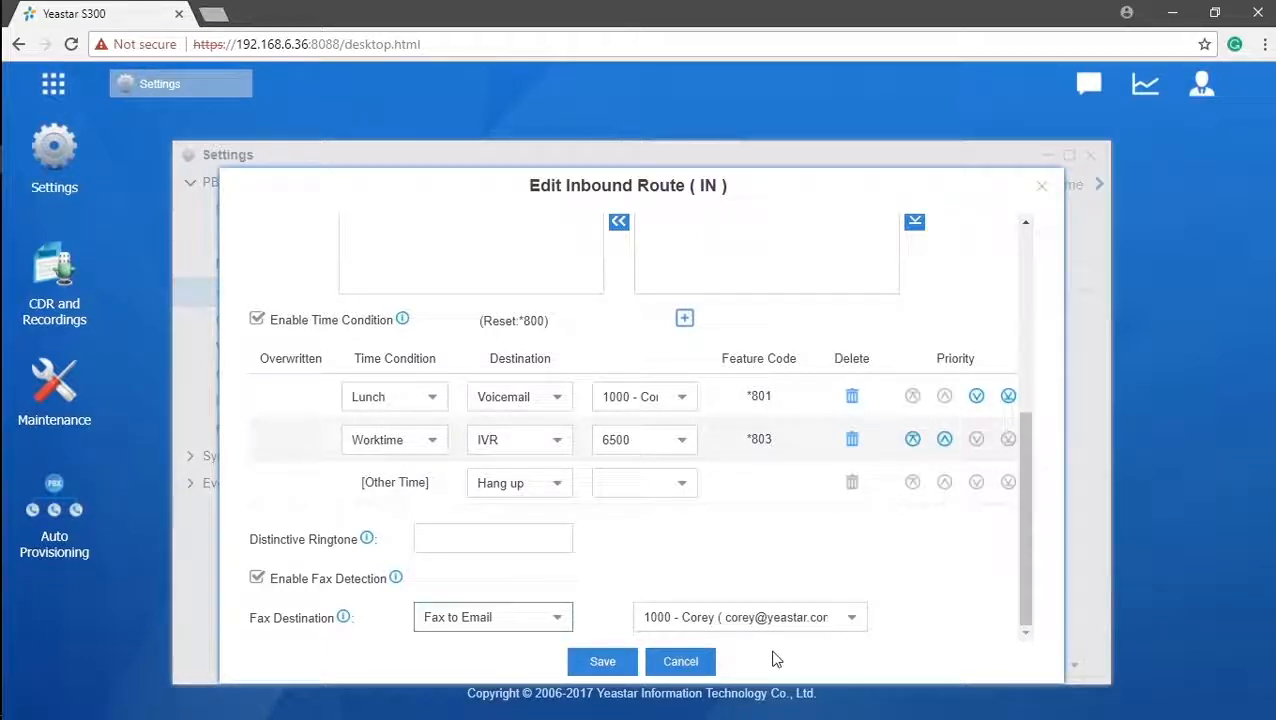
click(852, 618)
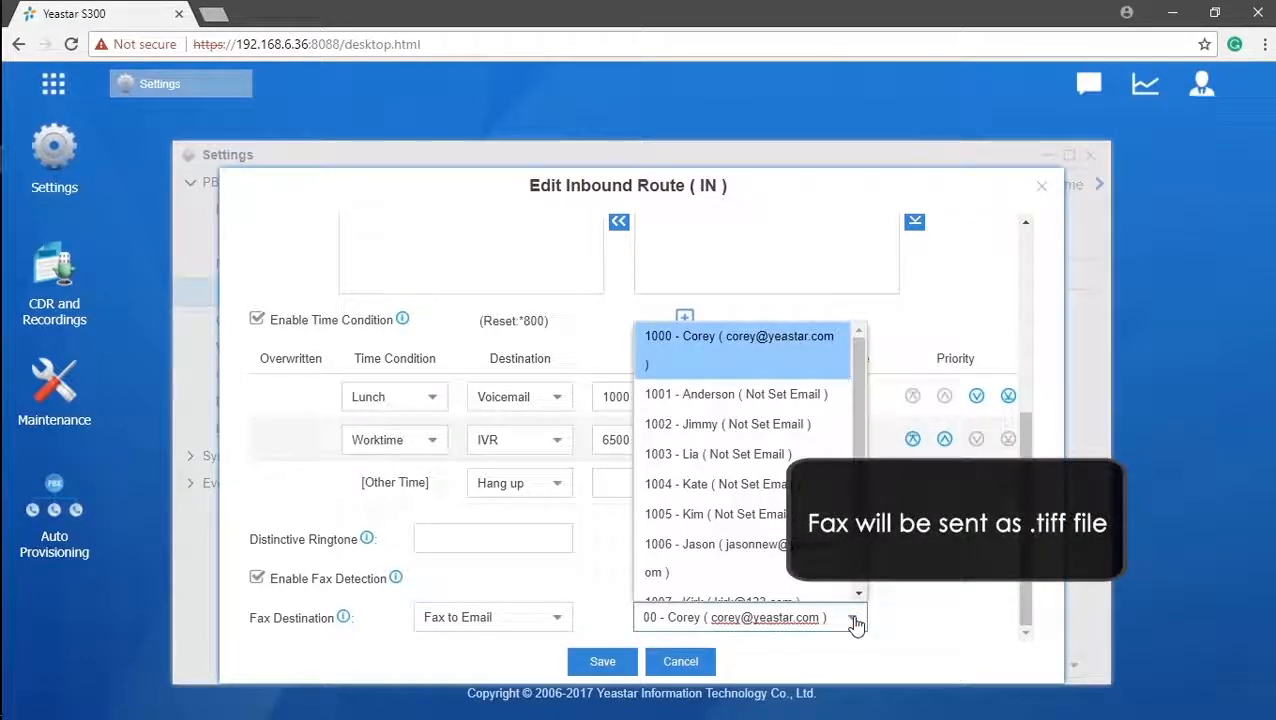
click(700, 548)
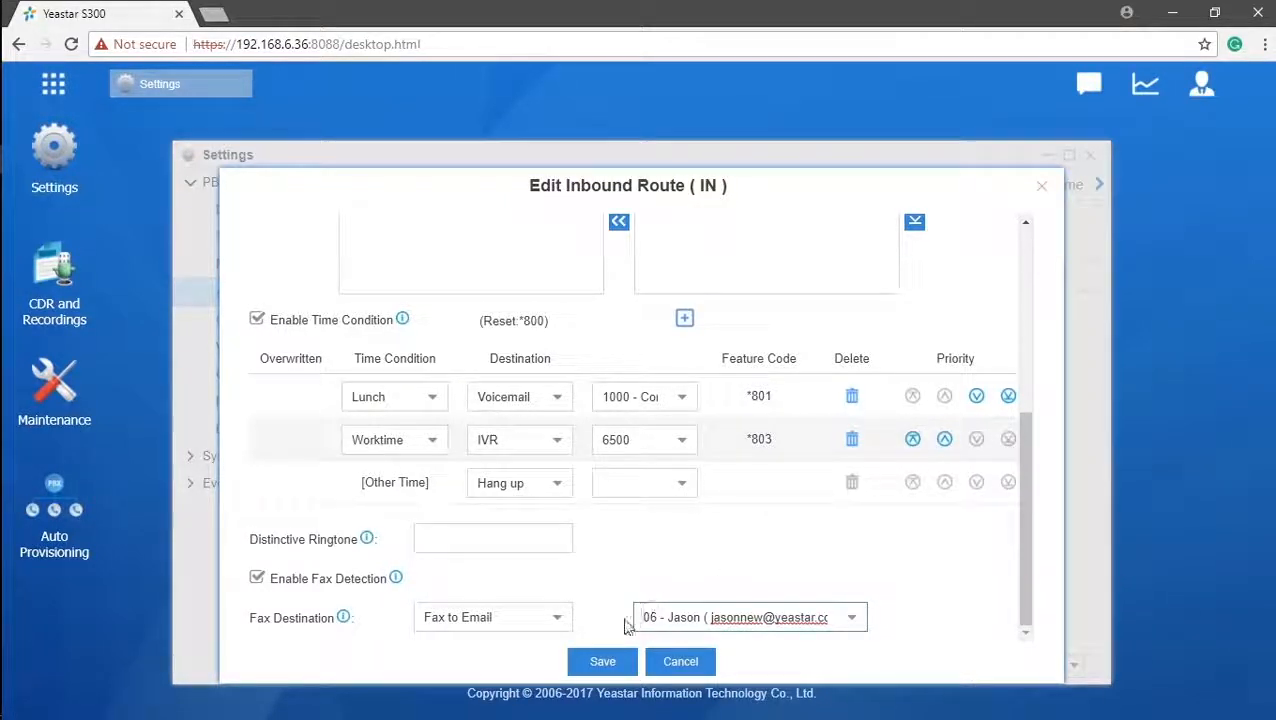
click(605, 663)
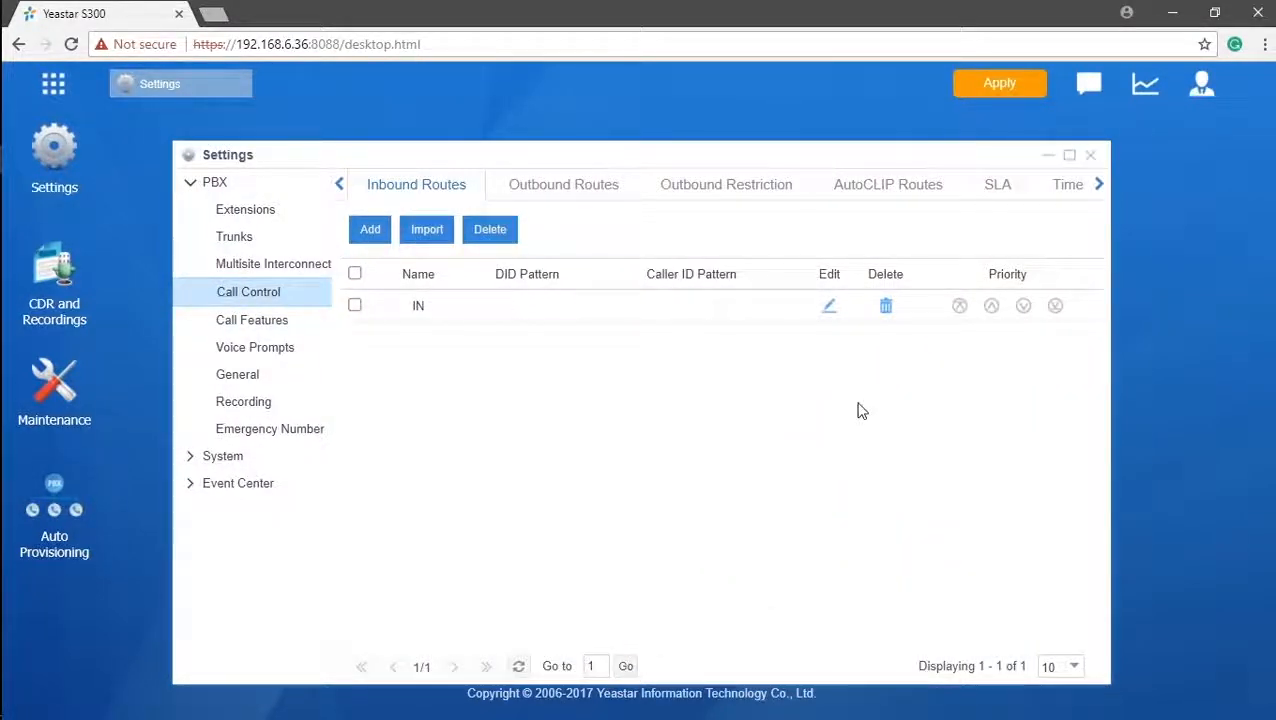
click(985, 87)
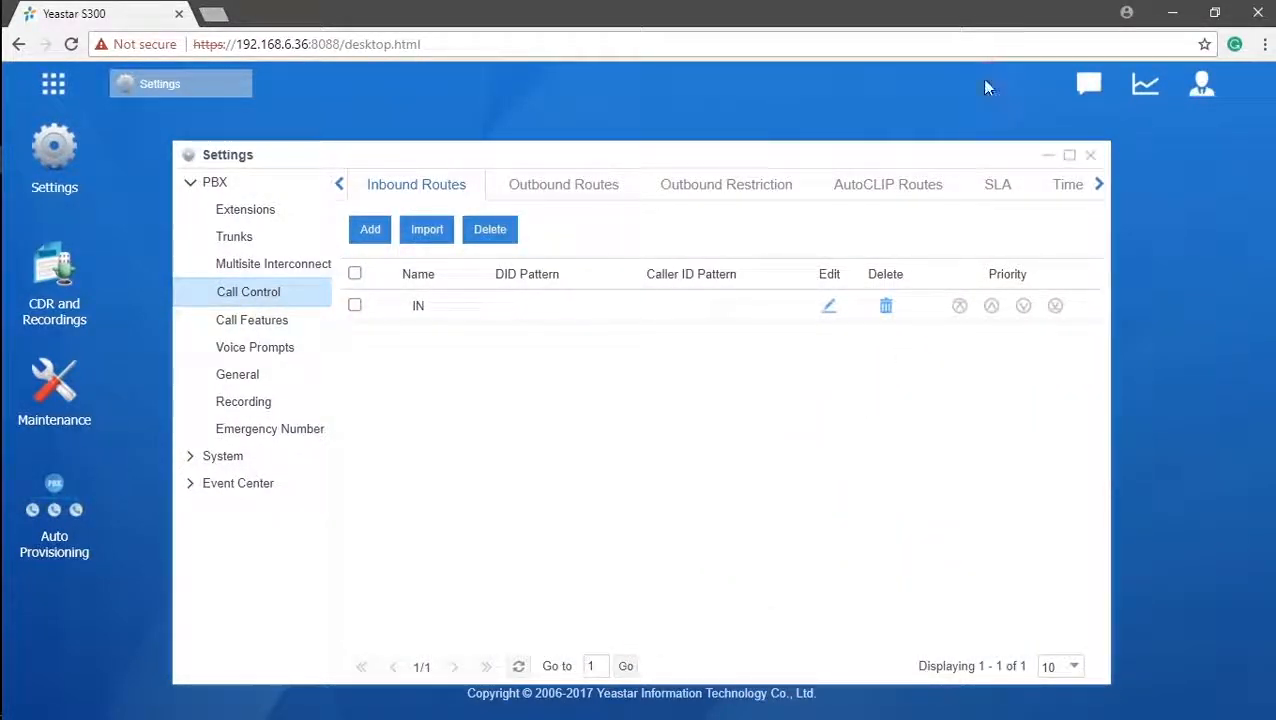